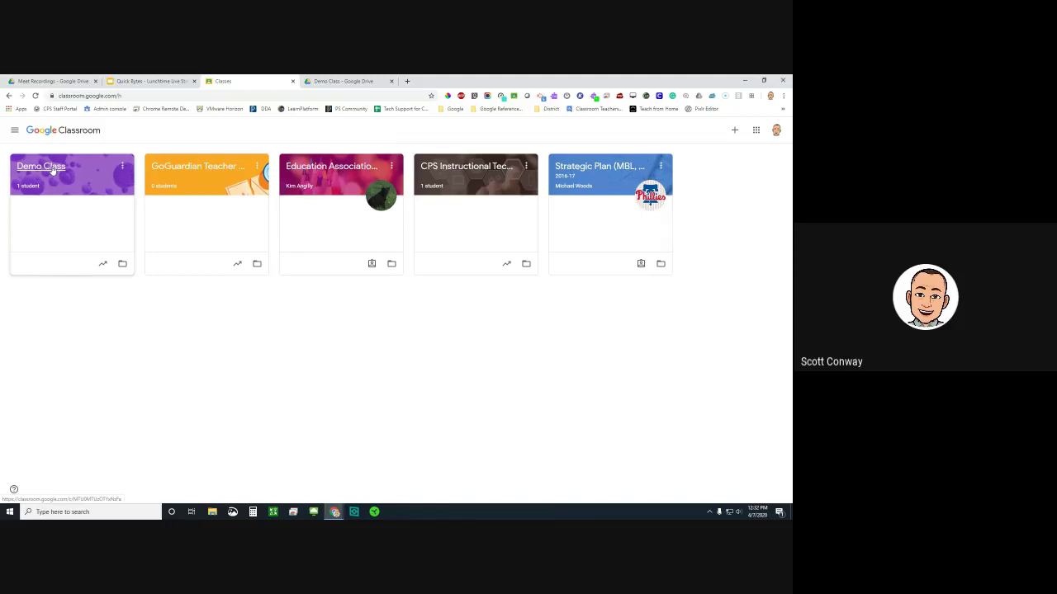
Open Demo Class, look over its classwork list and return to the class stream.
click(52, 168)
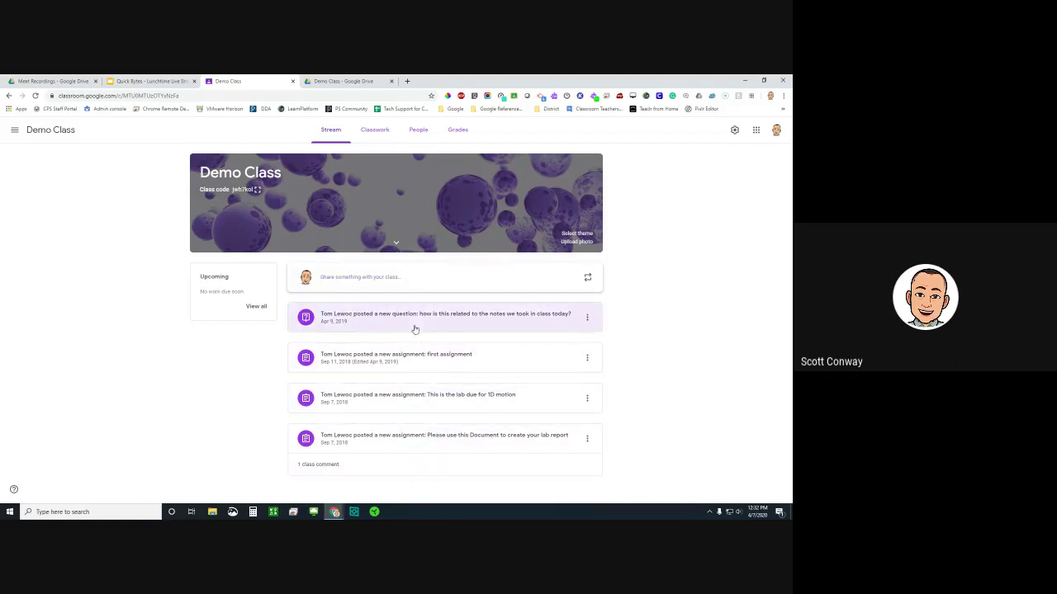
click(370, 130)
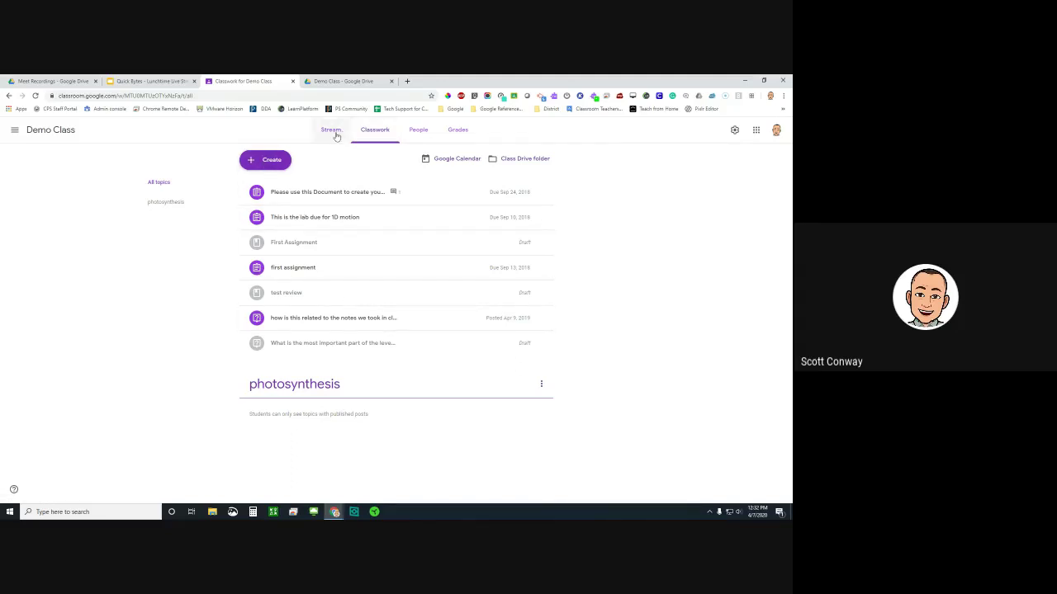
click(335, 136)
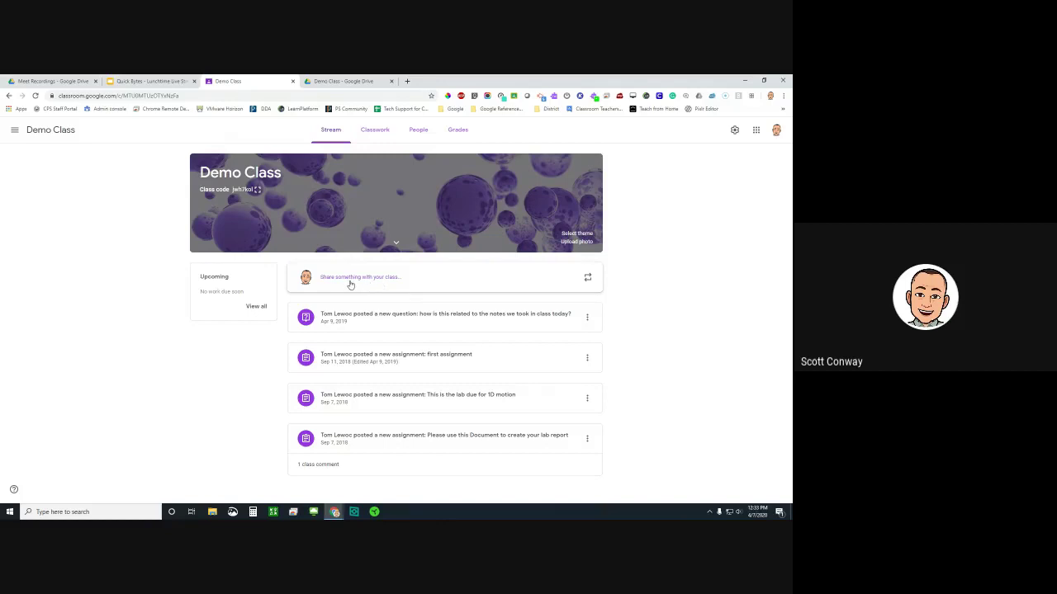
Start a new stream announcement in Demo Class and review the class and student choices for its audience.
click(378, 282)
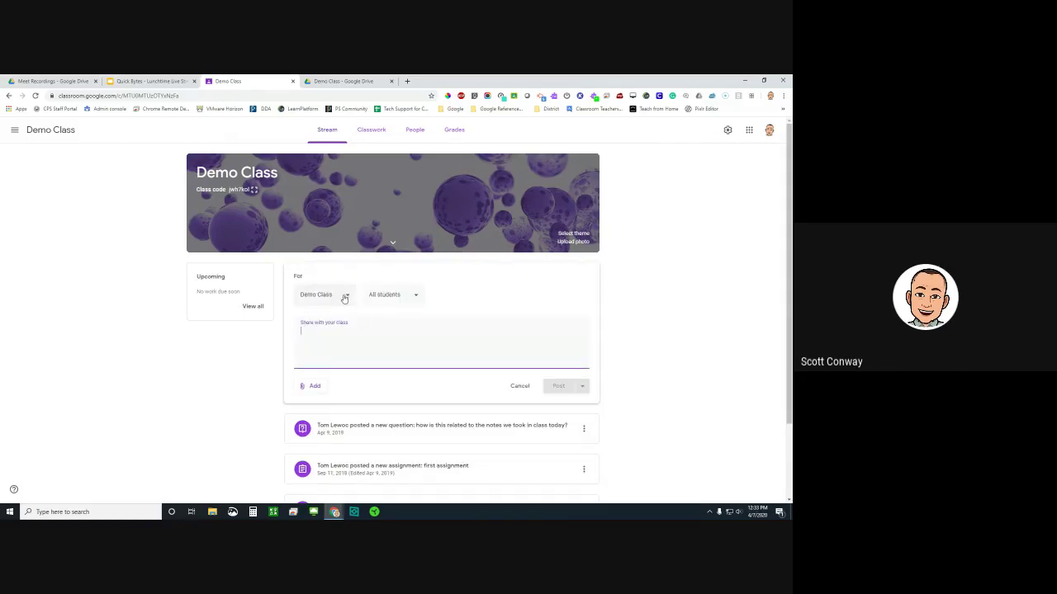
click(345, 296)
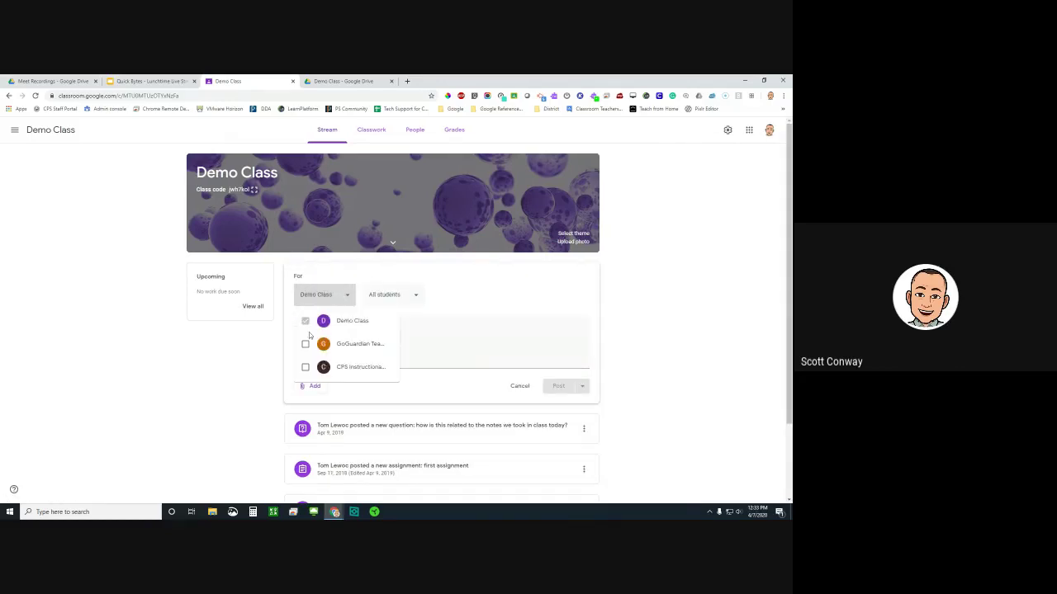
click(337, 274)
click(393, 302)
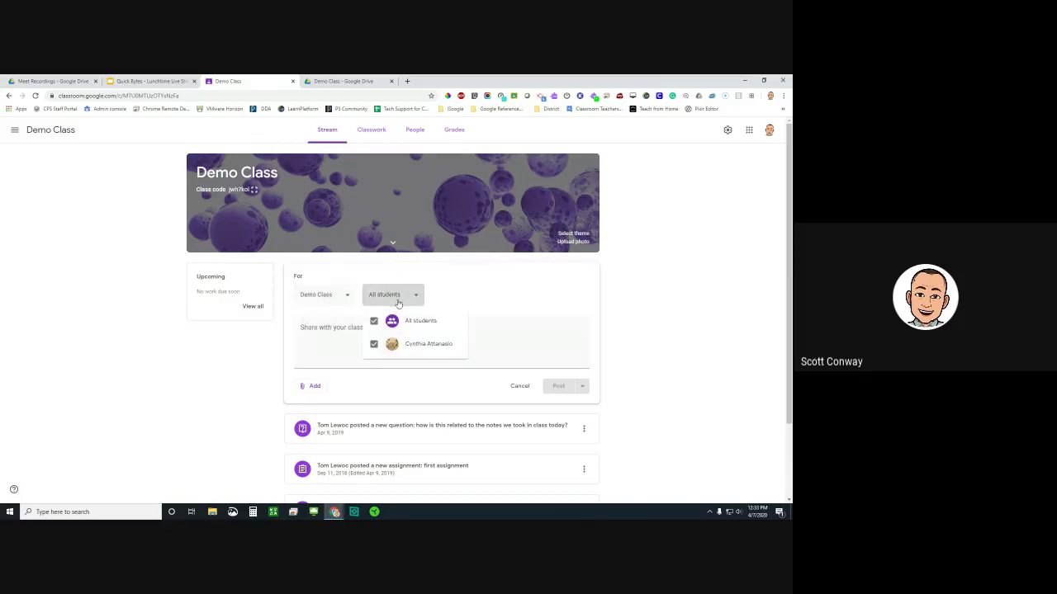
click(401, 295)
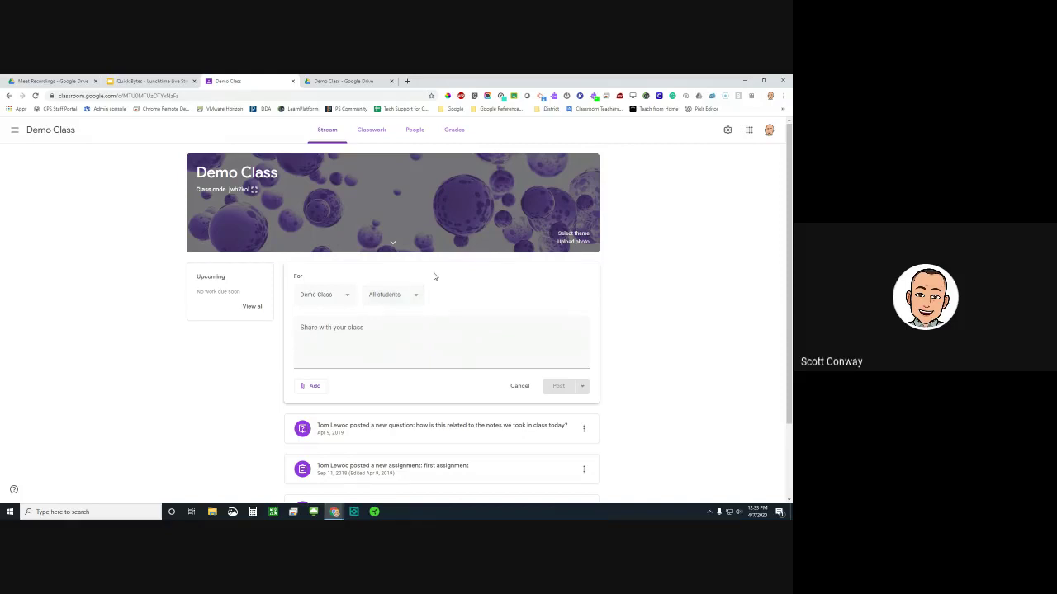
Enter "Demo announcement" as the announcement's text.
click(335, 335)
text(Demo)
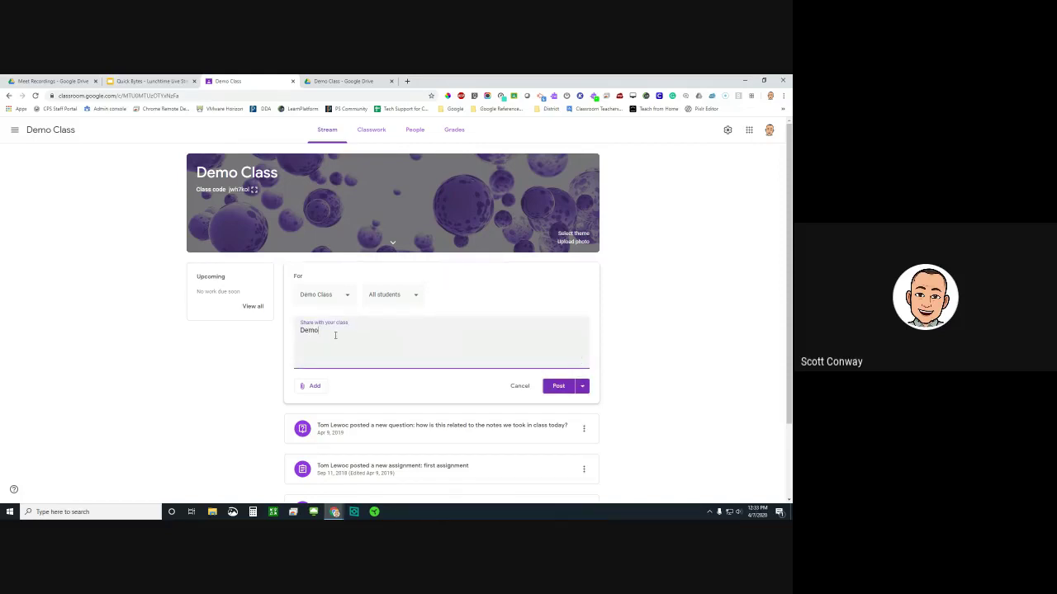
text( announcement)
click(315, 387)
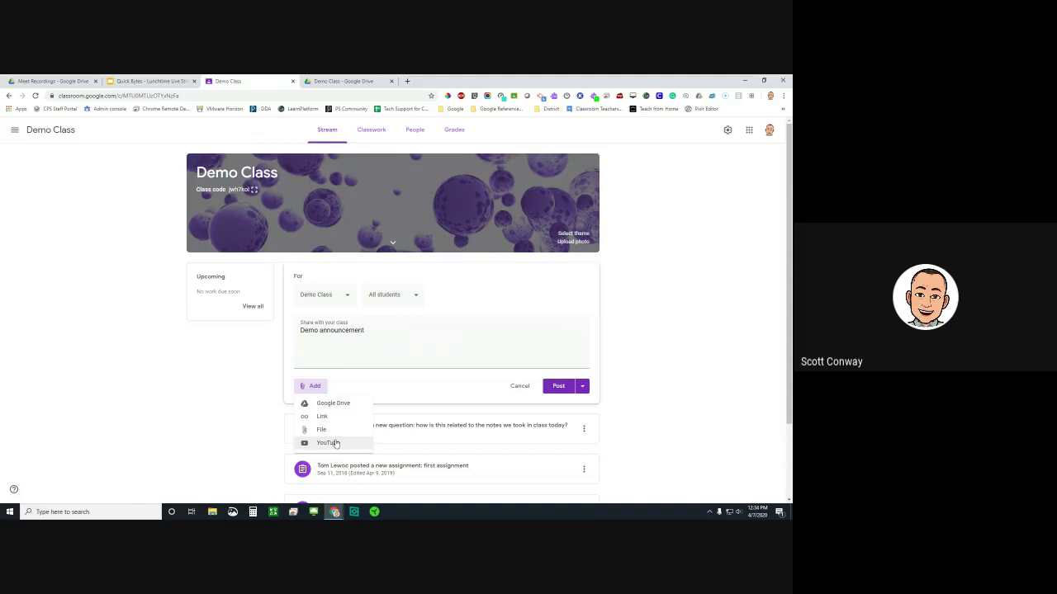
click(328, 417)
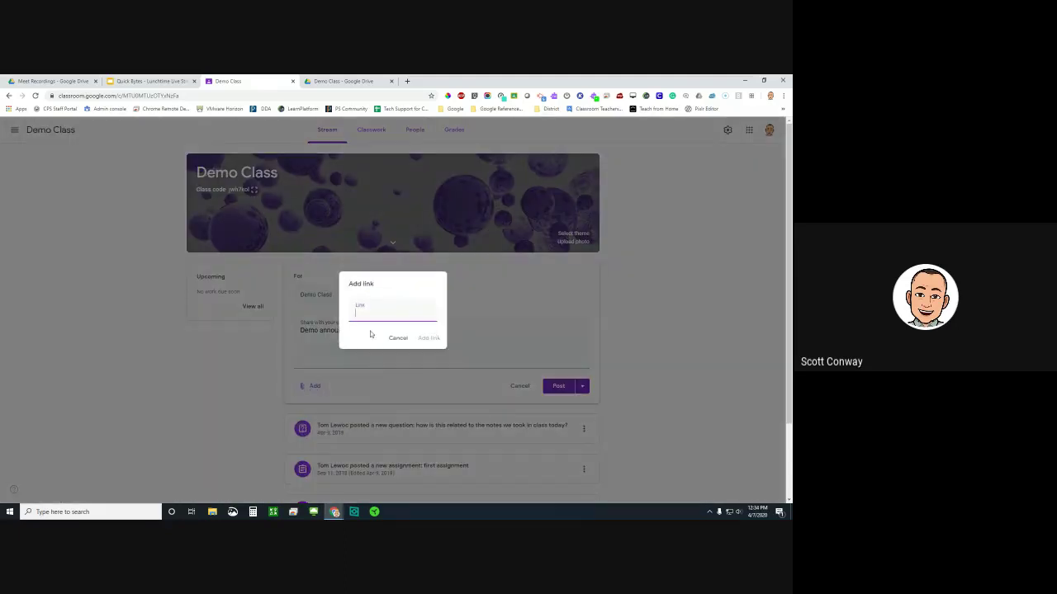
text(www.google.com)
click(429, 338)
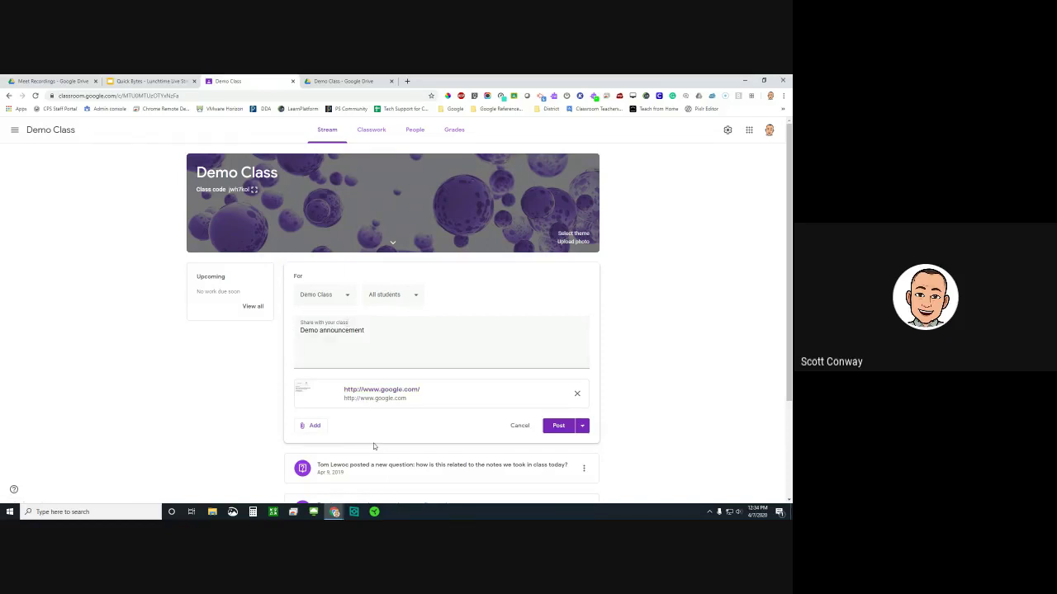
click(582, 426)
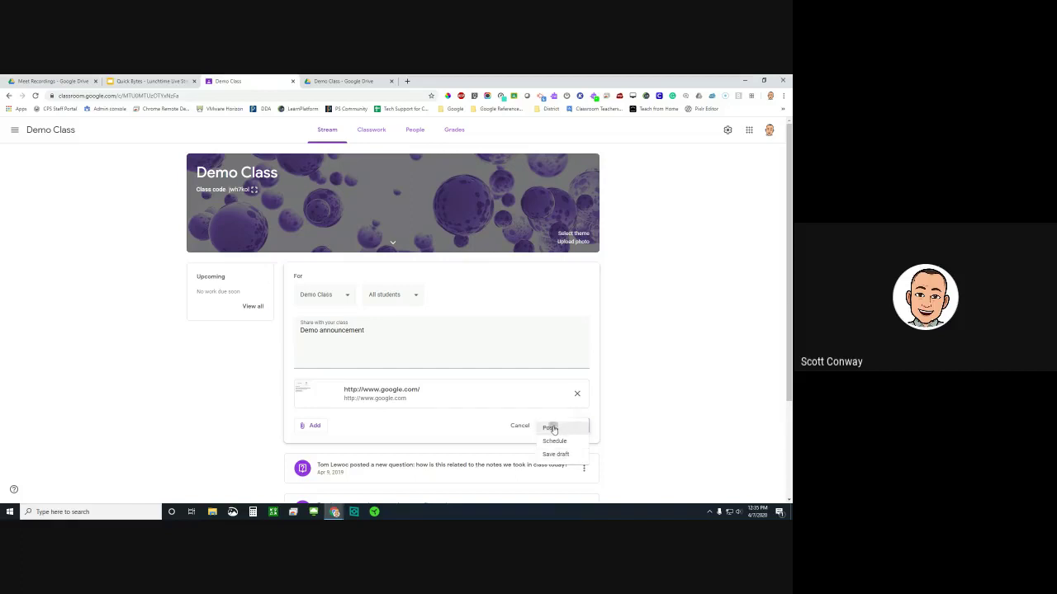
click(554, 427)
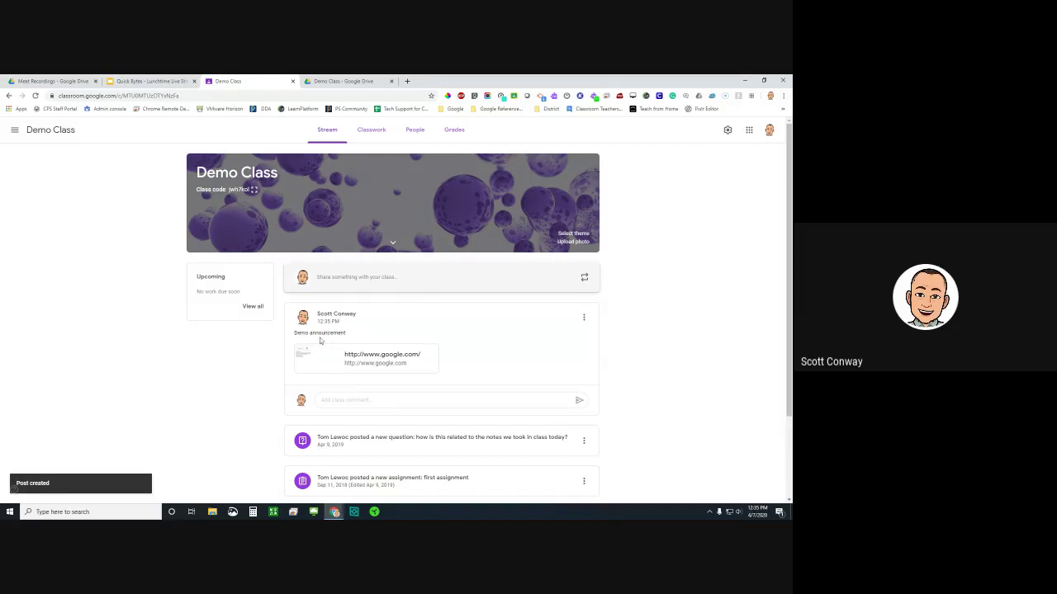
Open the announcement's Google link to test it, return to the class stream and activate the post's class comment field.
click(374, 356)
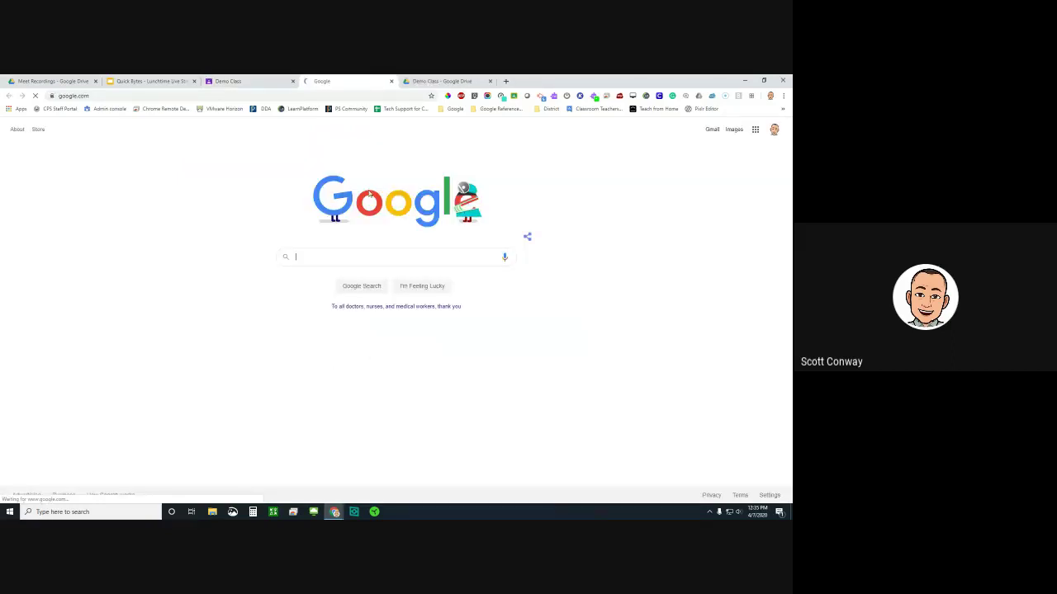
click(256, 82)
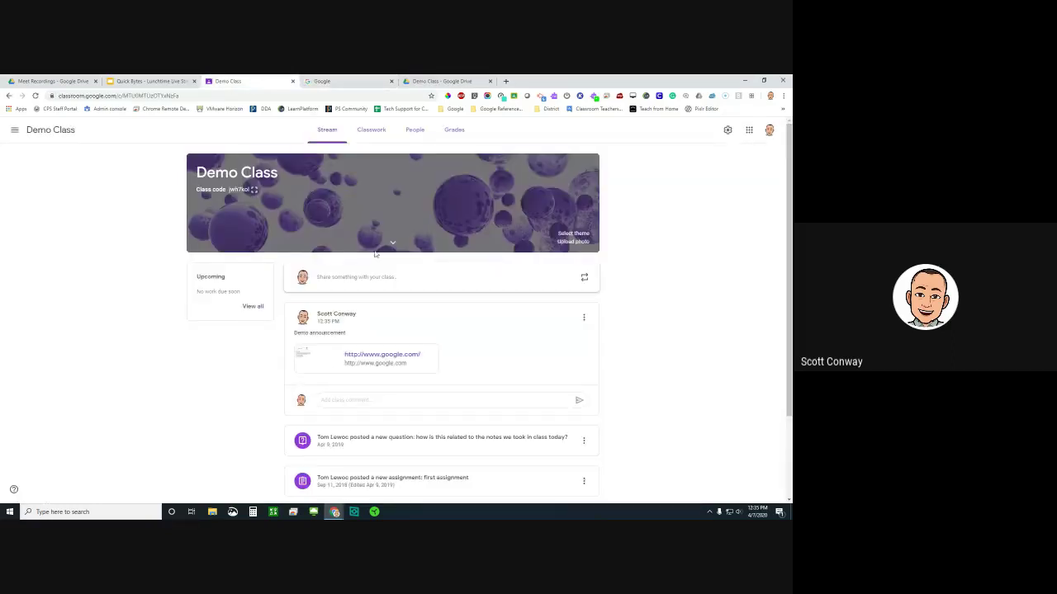
click(356, 400)
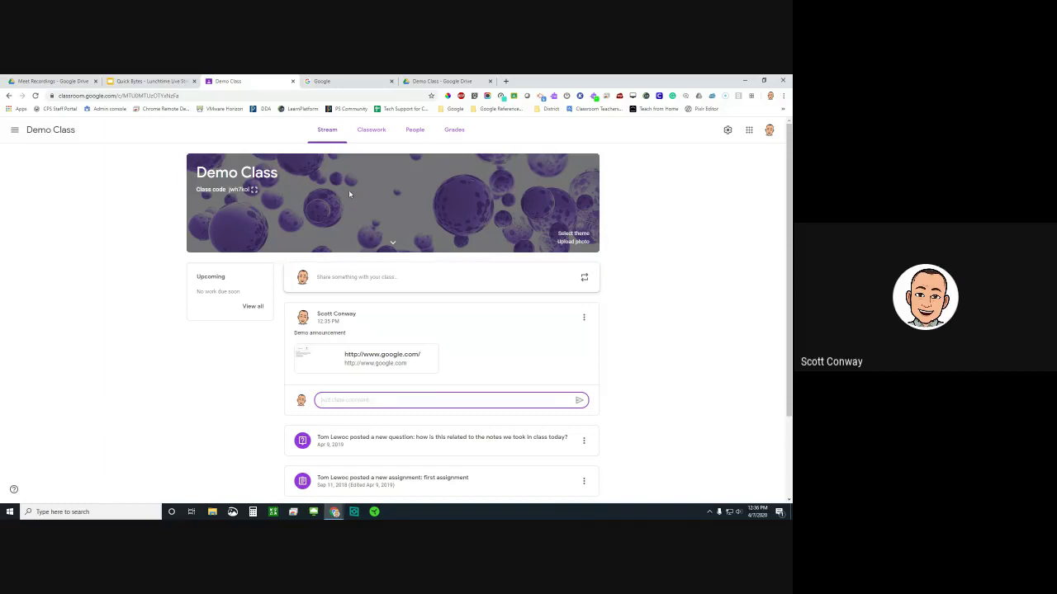
Display the class code enlarged and close the display.
click(254, 191)
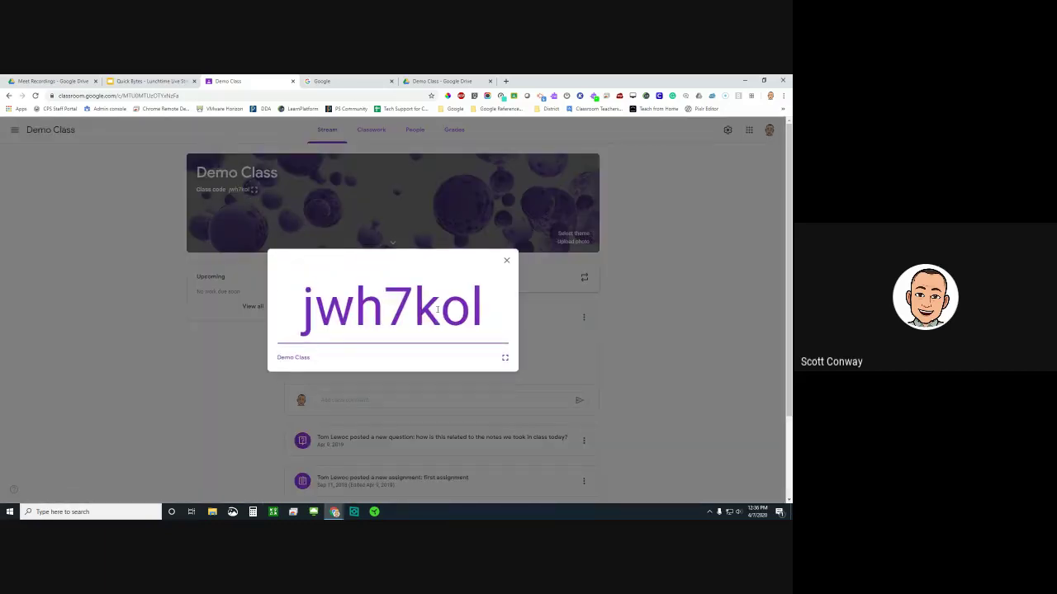
click(508, 261)
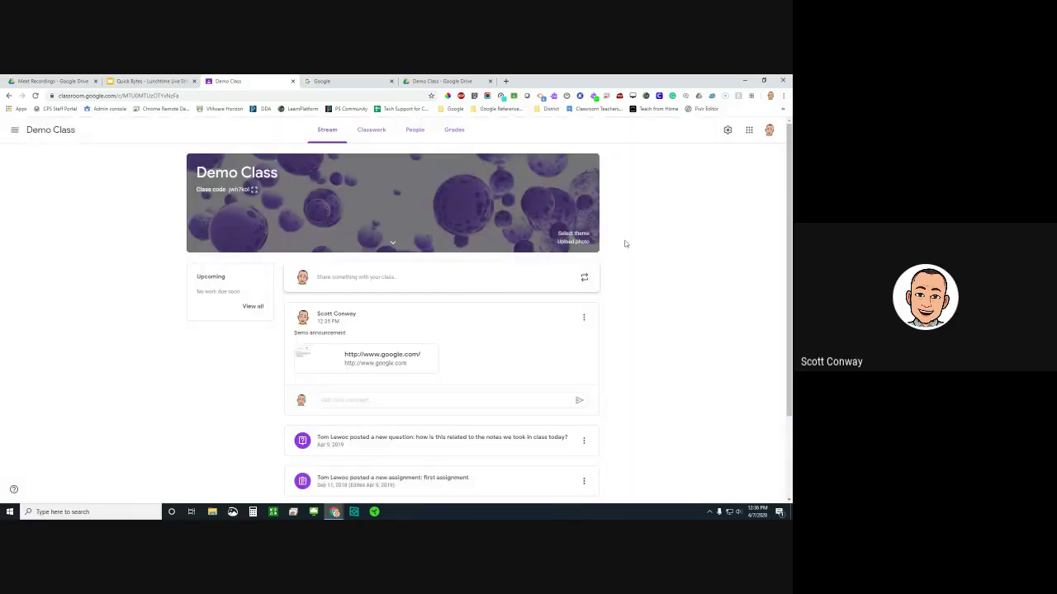
Open the student invitation form from the class's people list and close it without inviting anyone.
click(413, 132)
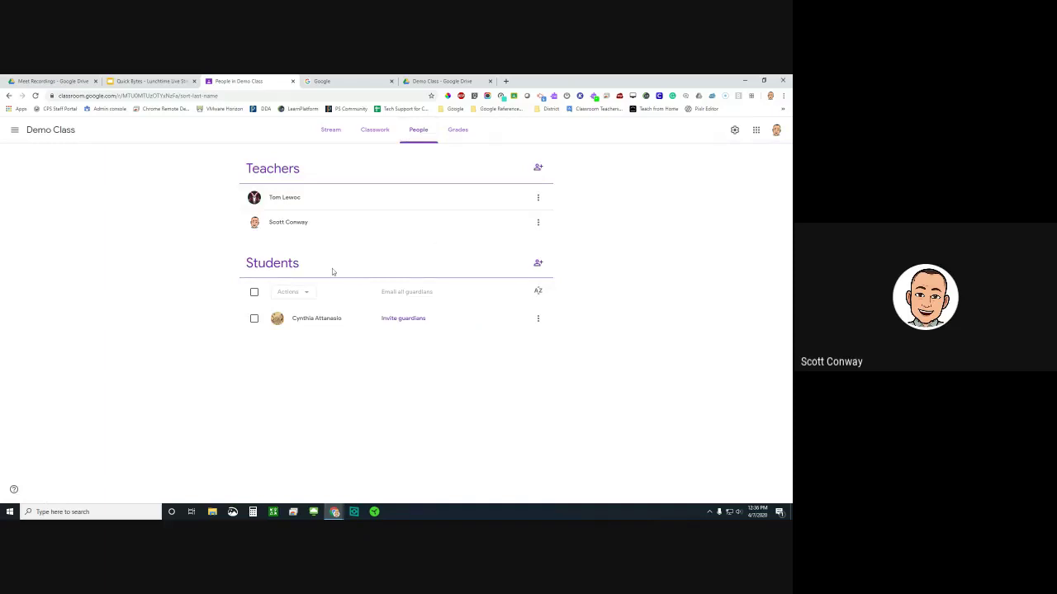
click(539, 262)
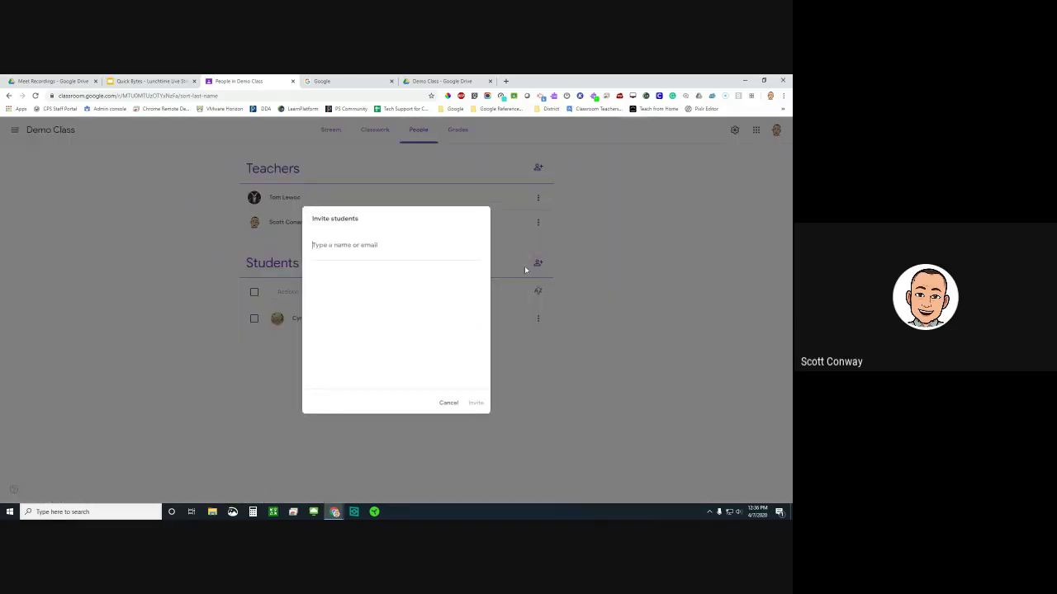
click(394, 253)
click(449, 404)
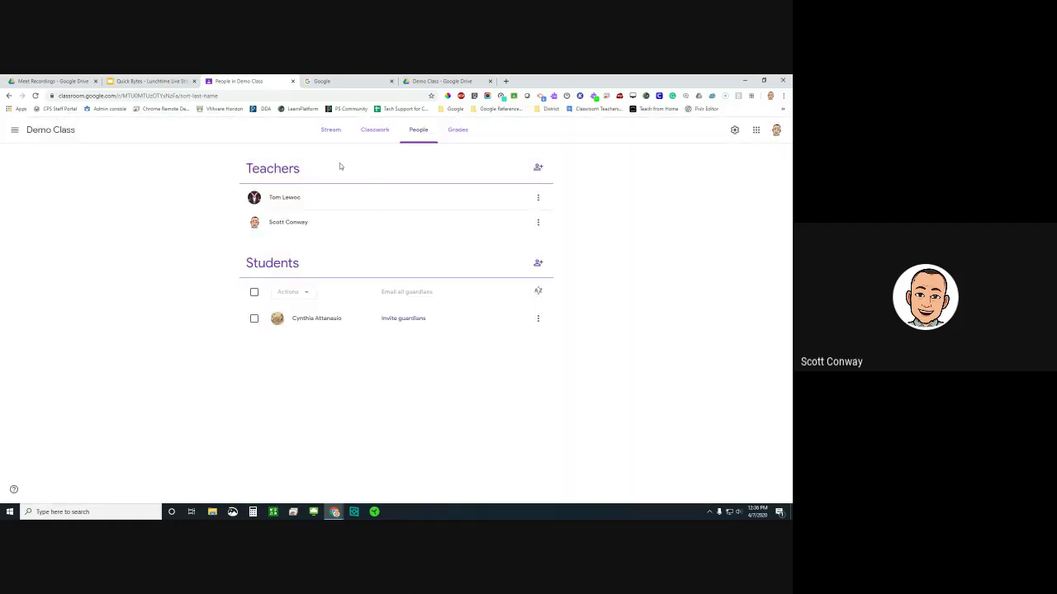
Return to the class stream, show the enlarged class code once more and close it.
click(329, 132)
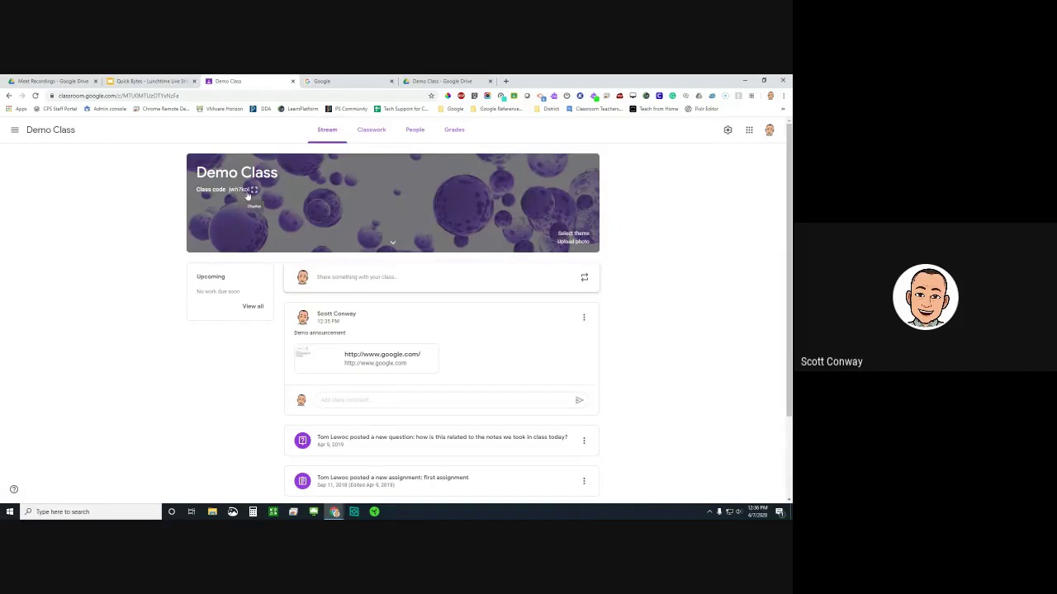
click(253, 190)
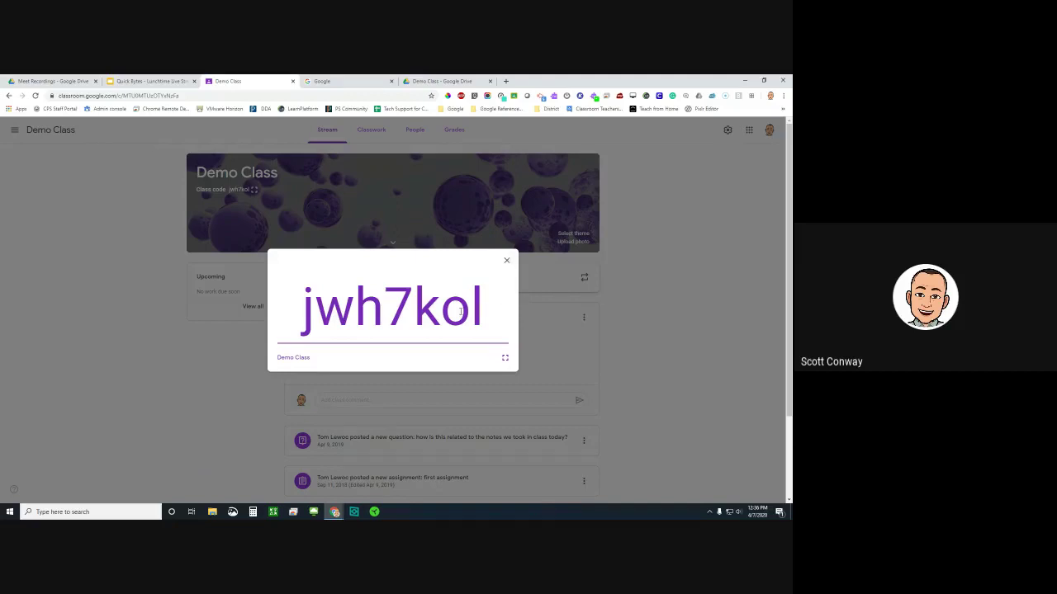
click(506, 260)
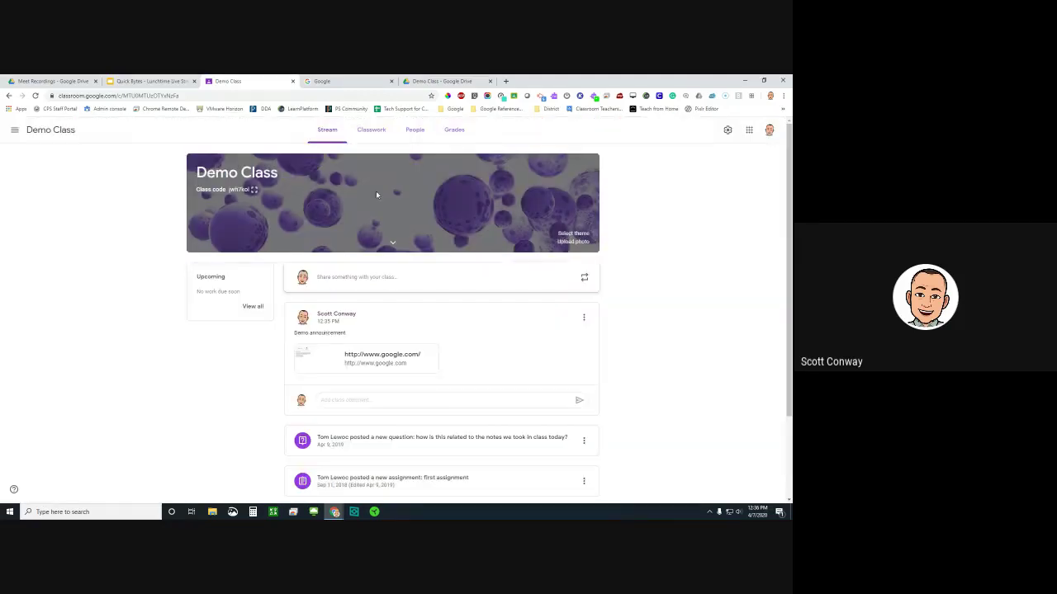
Open the Demo Class classwork list and review the types of items that can be created there.
click(372, 129)
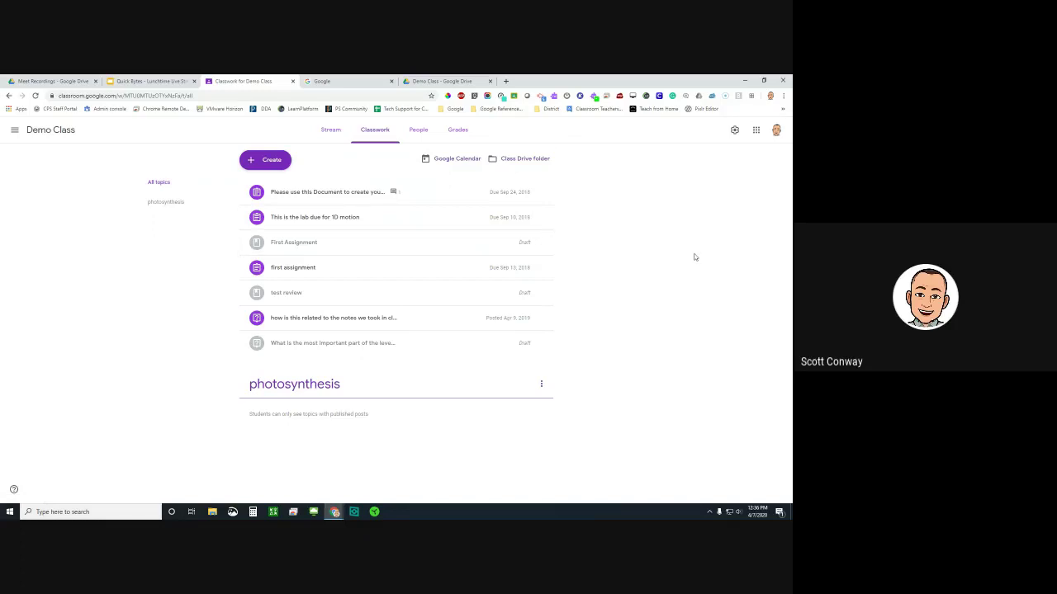
click(267, 162)
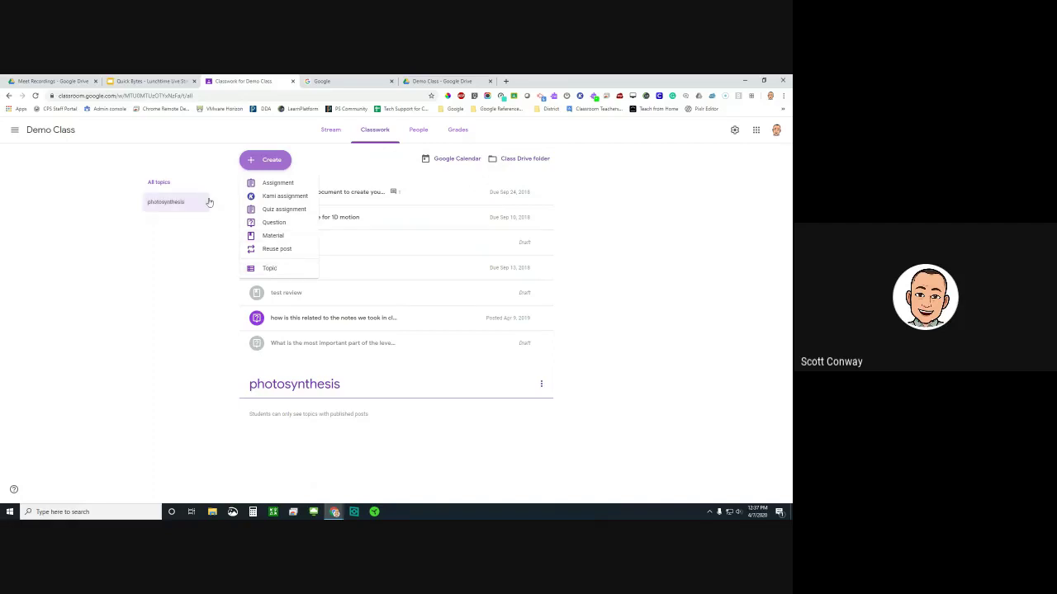
click(218, 258)
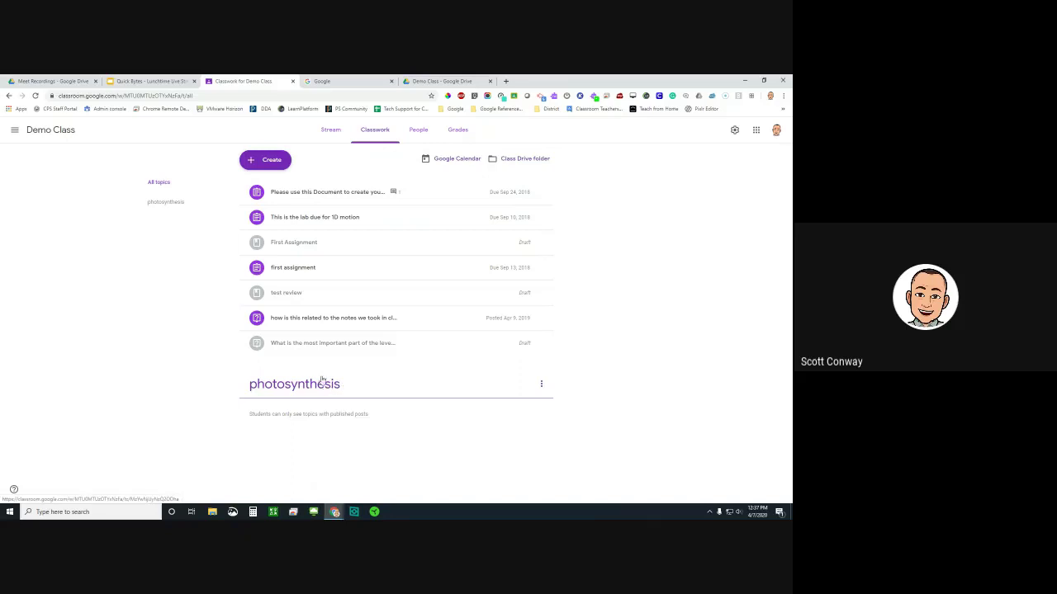
Create a new assignment, dismiss the rubric tip and title the assignment "Demo Assignment".
click(265, 159)
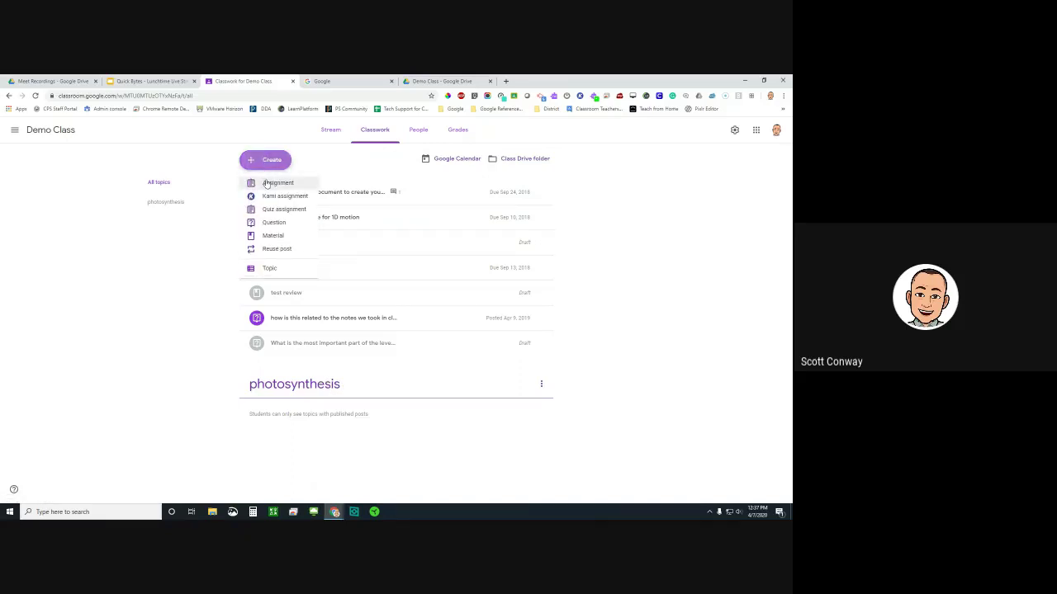
click(265, 183)
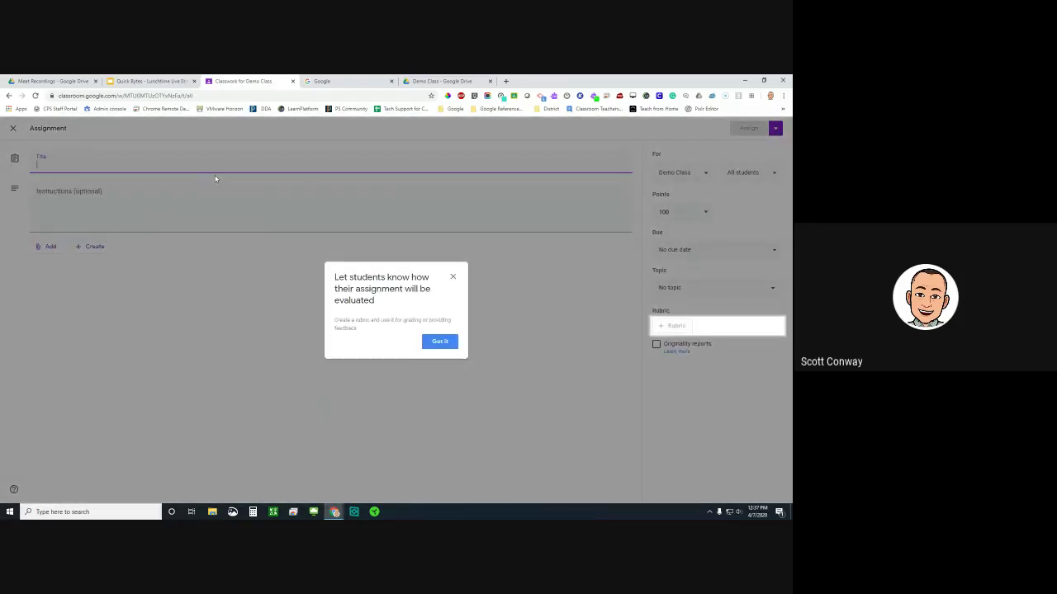
click(441, 342)
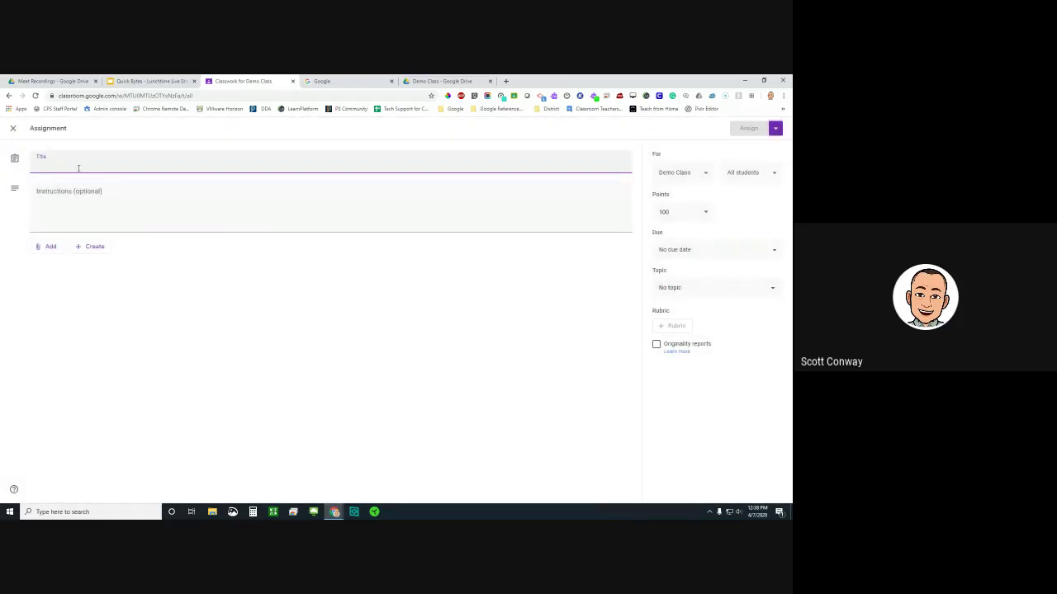
text(Demo A)
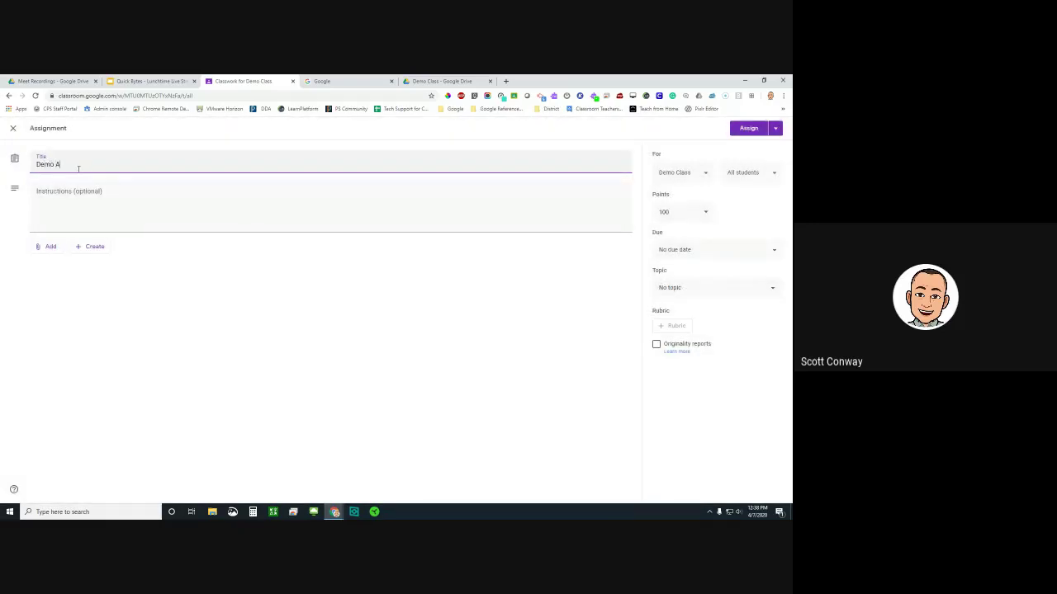
text(ssignment)
Enter the assignment instructions "Pleasre type your responses on this sheet.".
click(76, 215)
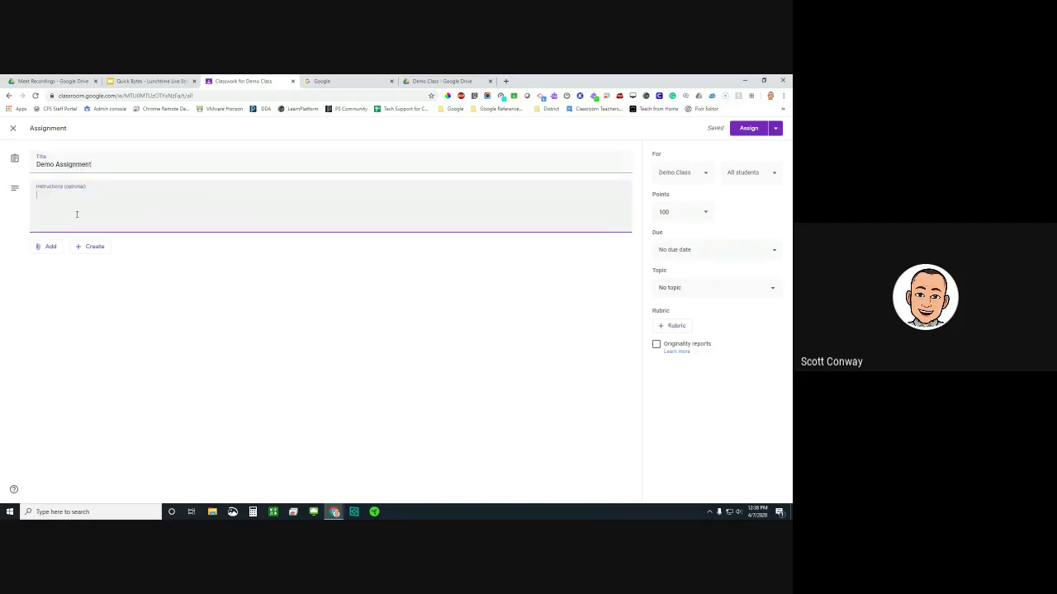
text(Pleasre type)
text( ytou)
key(BackSpace)
key(BackSpace)
text(our responses on this she)
text(t)
key(BackSpace)
text(et.)
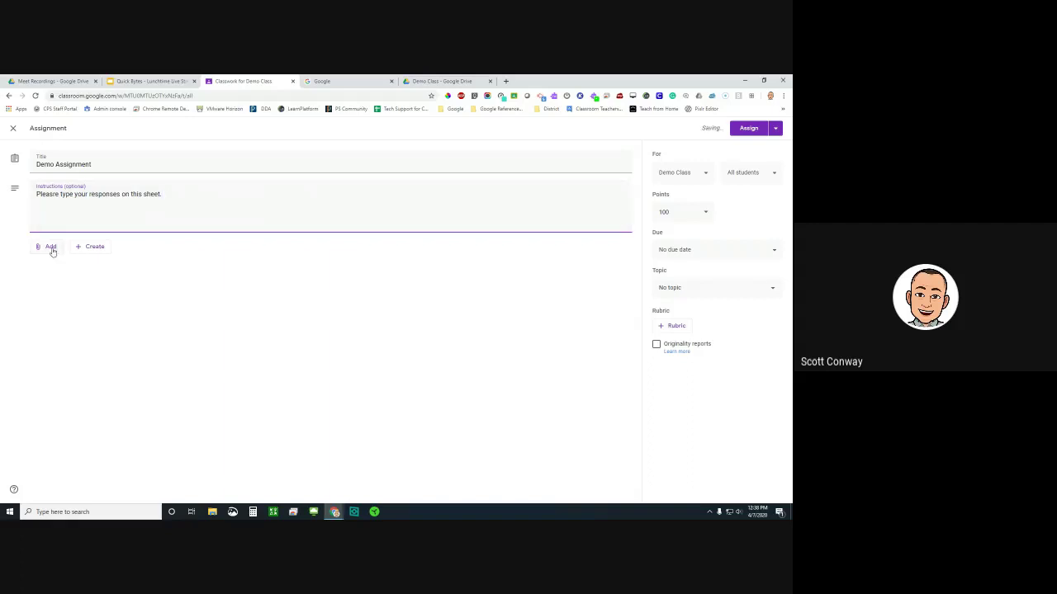
Attach "lab report template 01" from Google Drive to the assignment and set it to make a copy for each student.
click(51, 248)
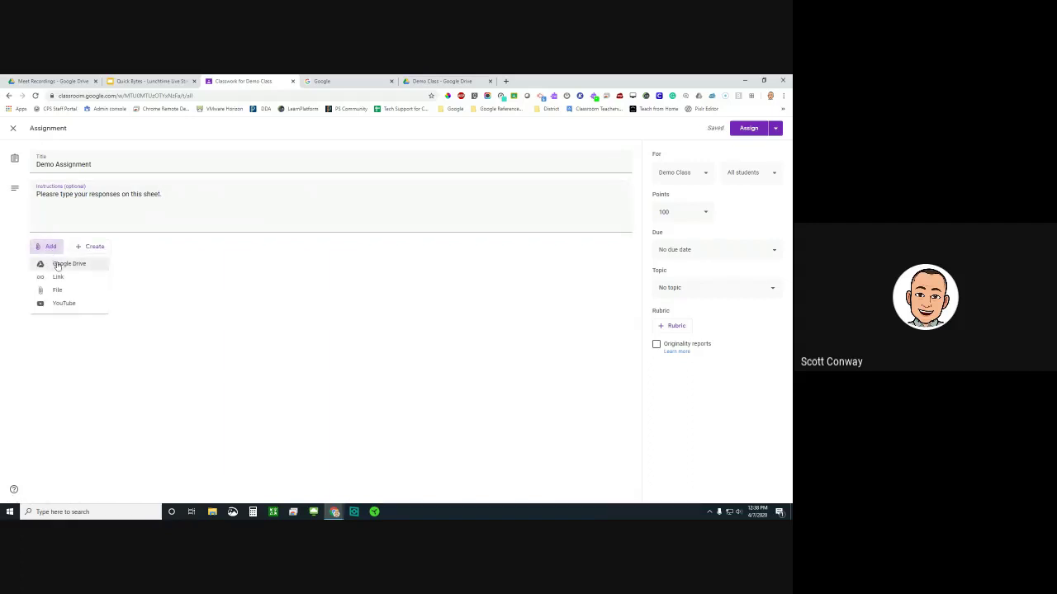
click(57, 264)
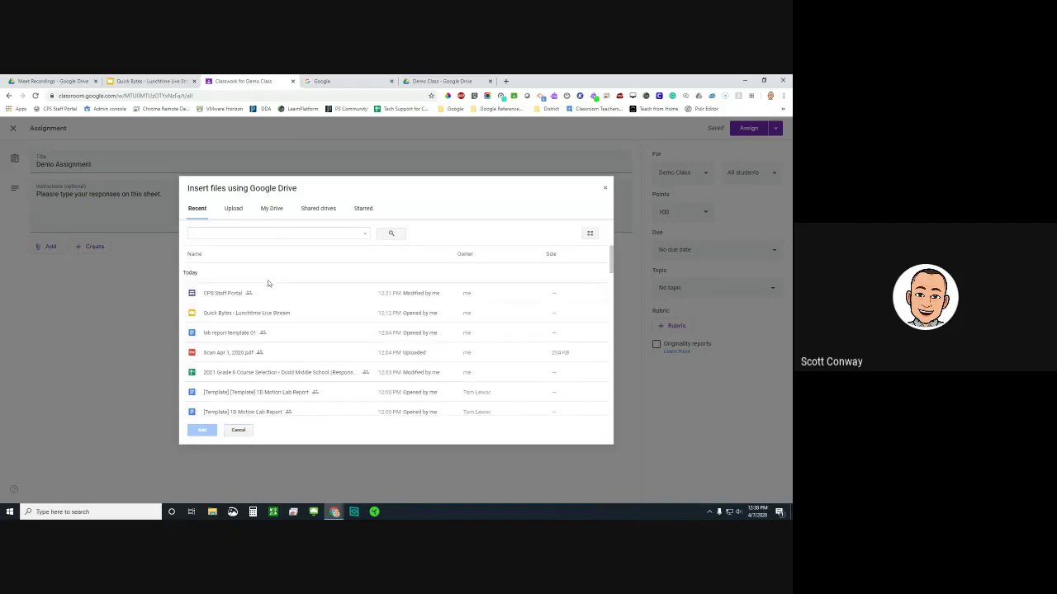
click(241, 332)
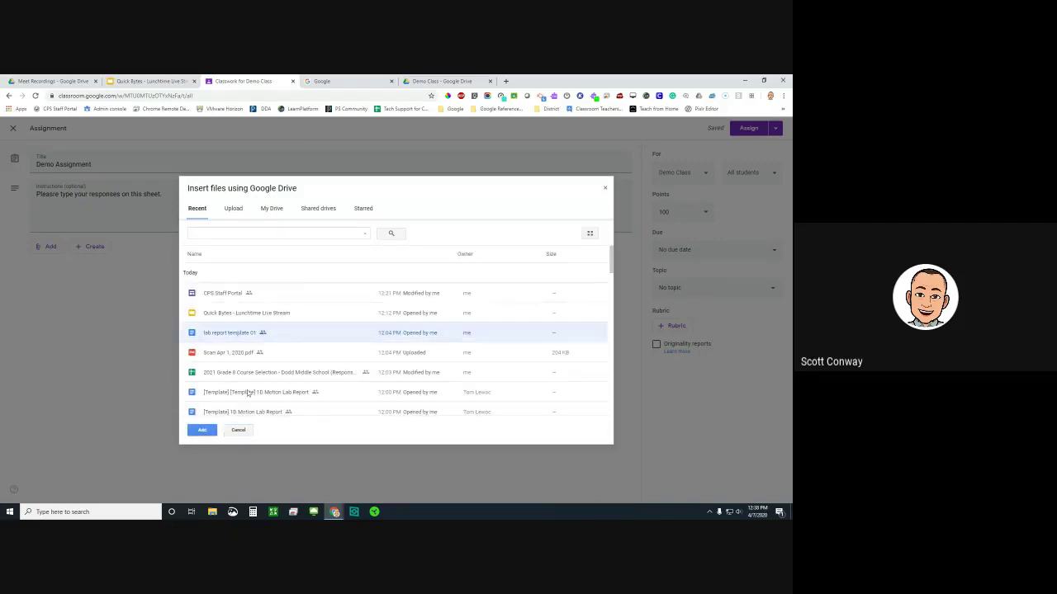
click(204, 432)
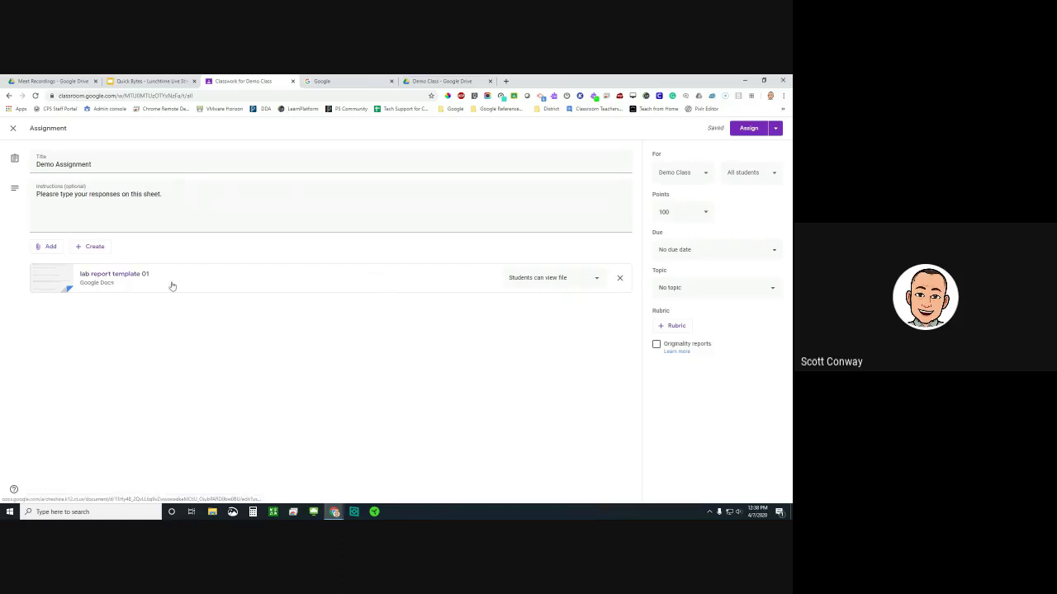
click(582, 282)
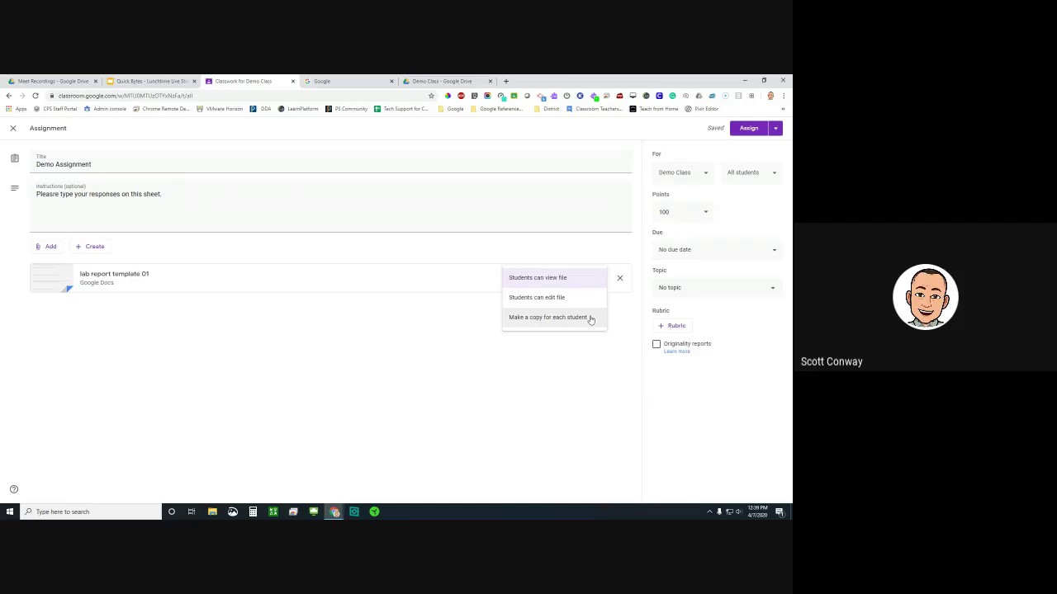
click(574, 320)
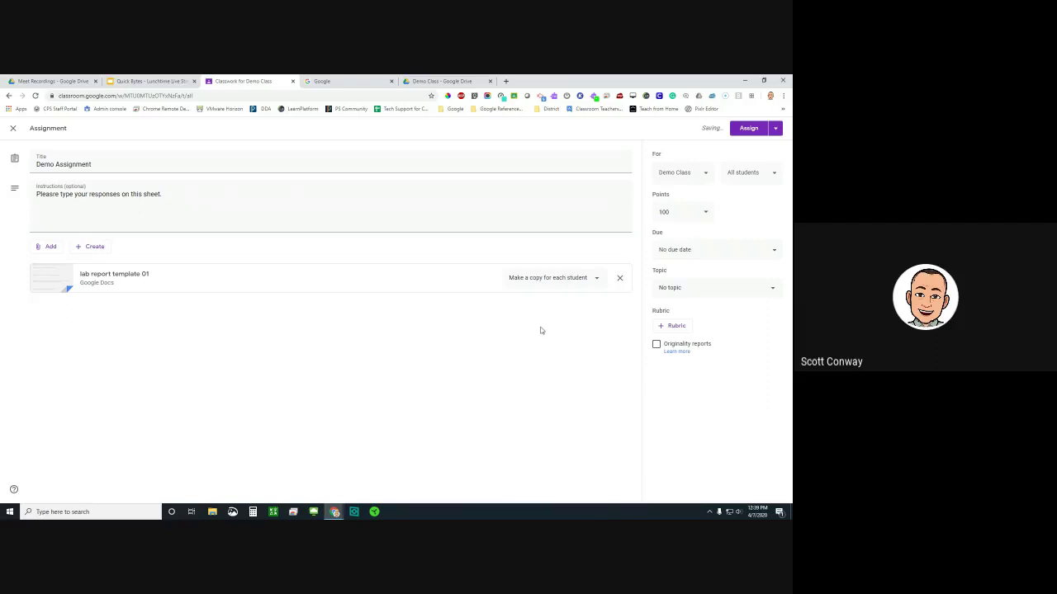
Review the class and student recipient options without changing them, and set the assignment's points to Ungraded.
click(696, 176)
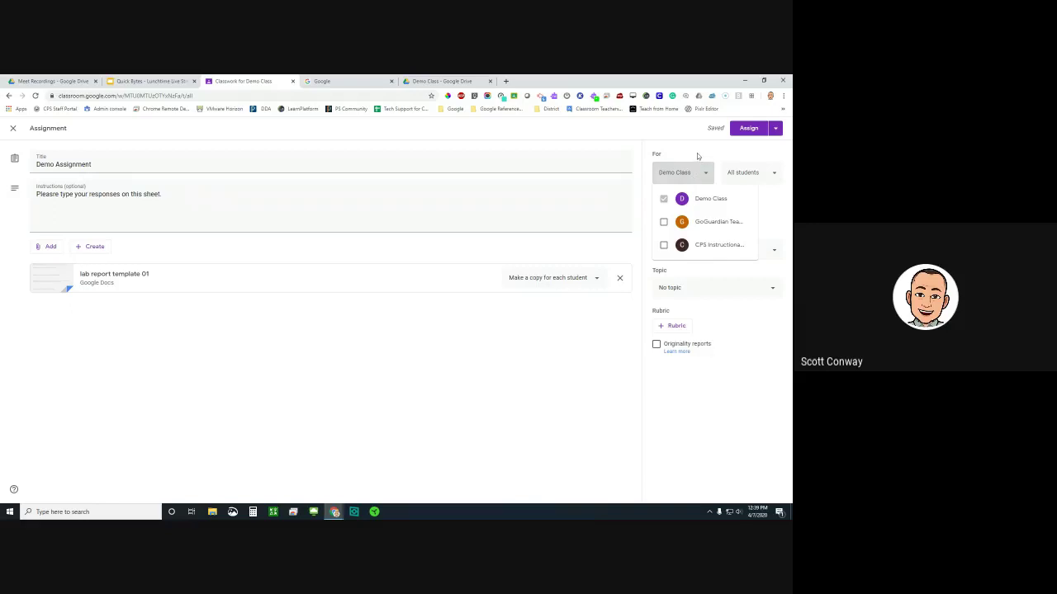
click(697, 156)
click(750, 179)
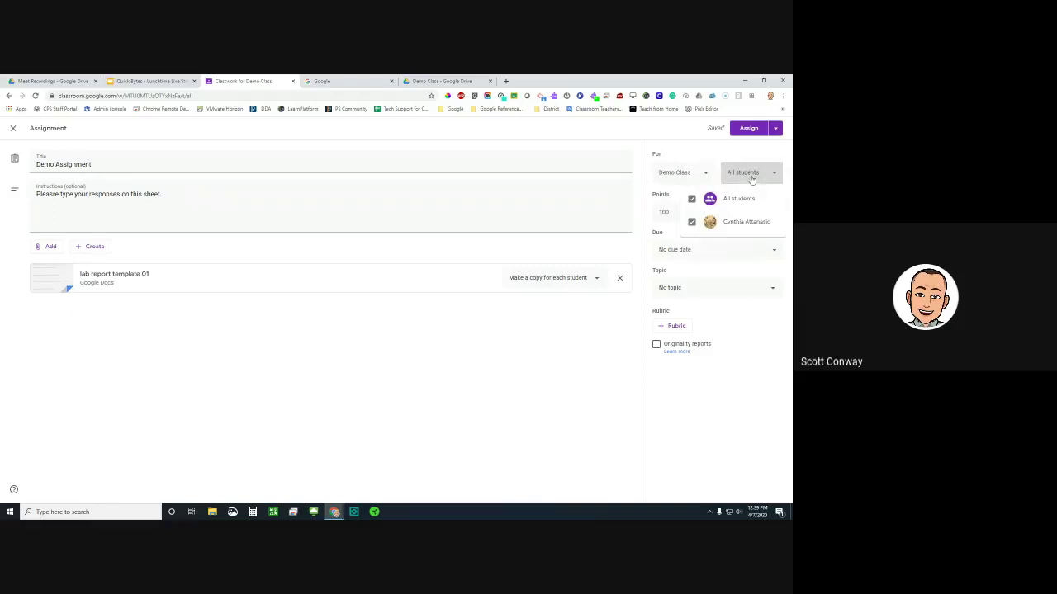
click(740, 158)
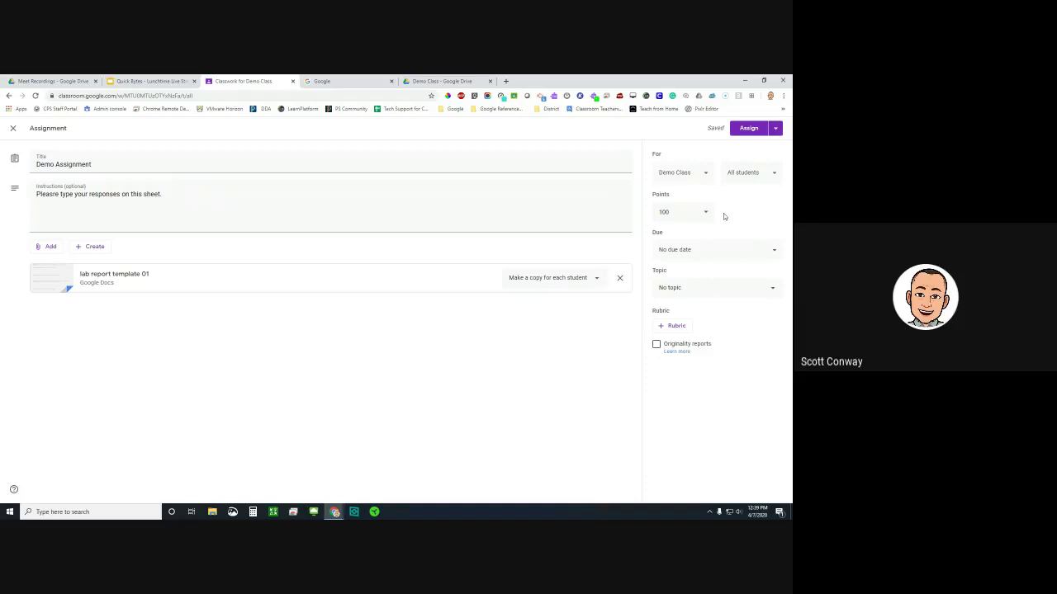
click(709, 215)
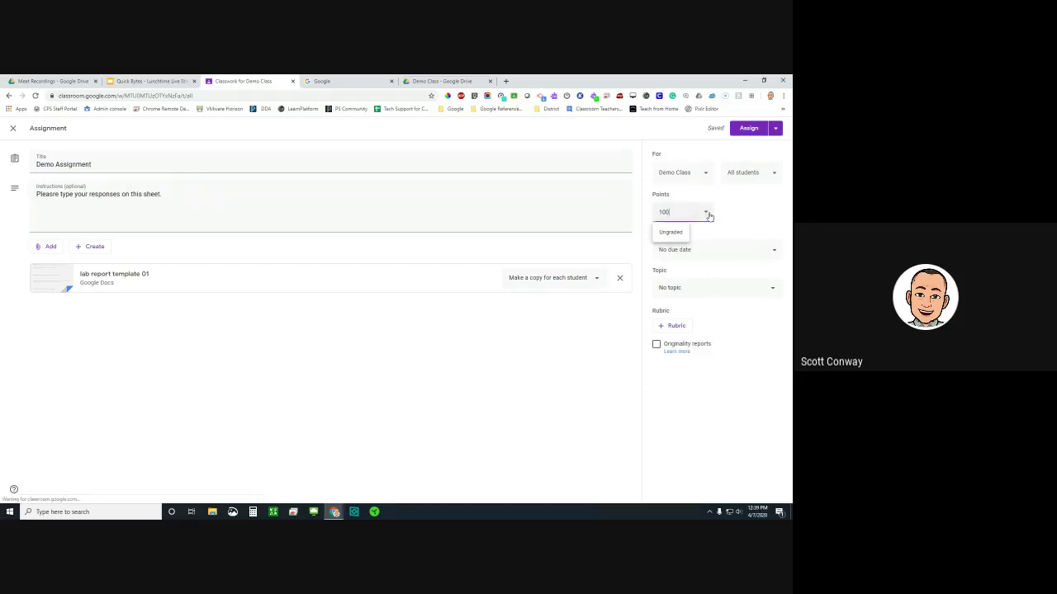
click(671, 232)
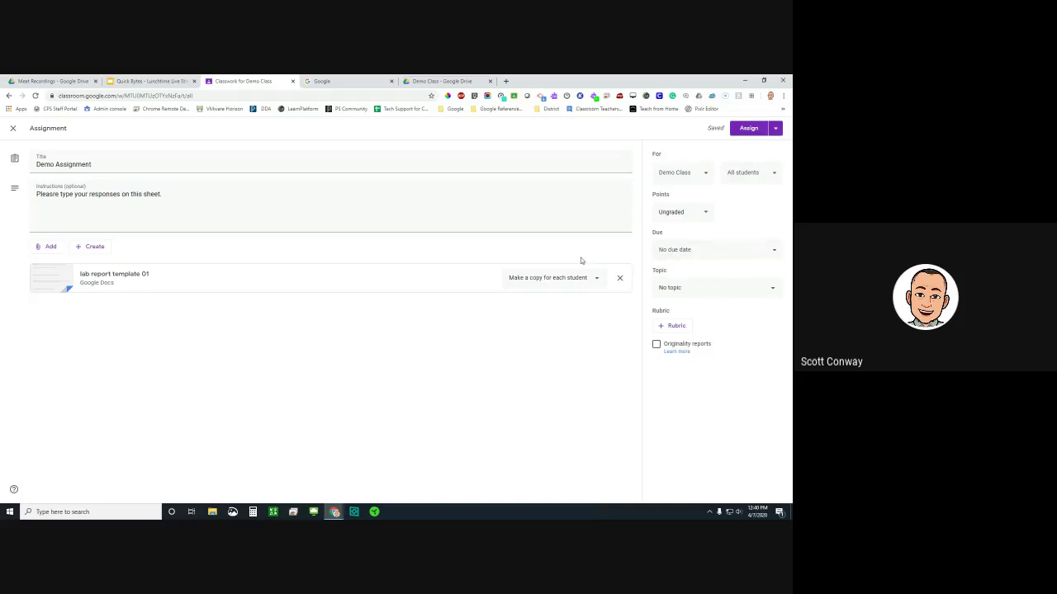
Review the file types that can be created for the assignment, and assign it to Demo Class.
click(93, 250)
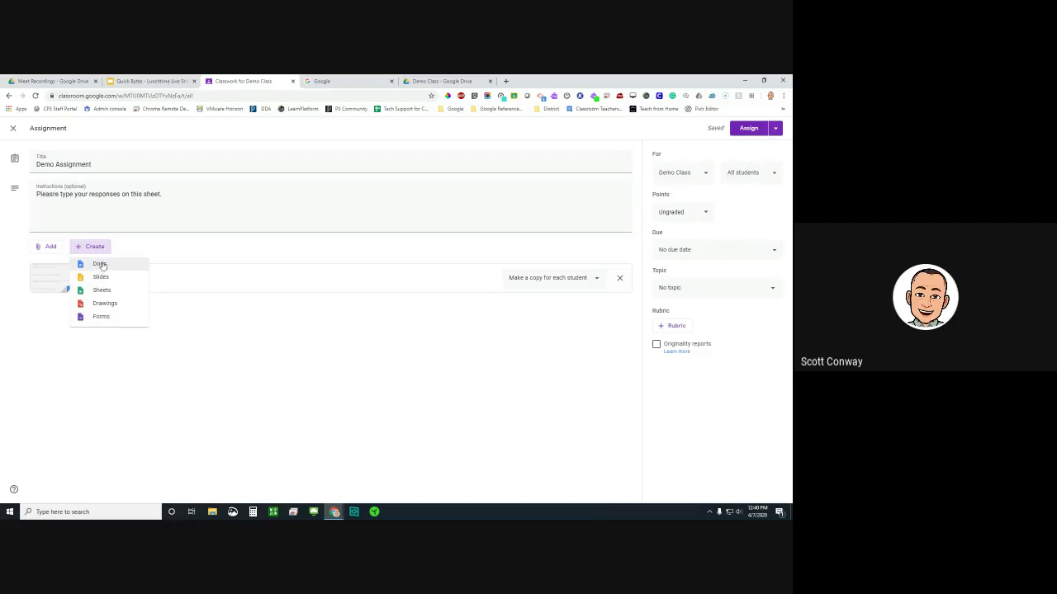
click(143, 250)
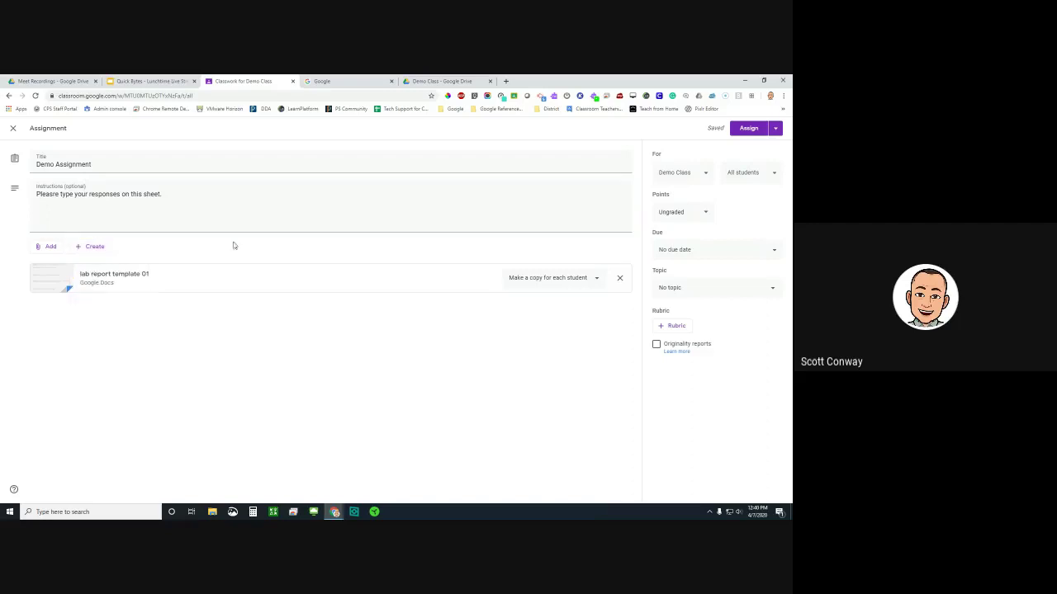
click(776, 131)
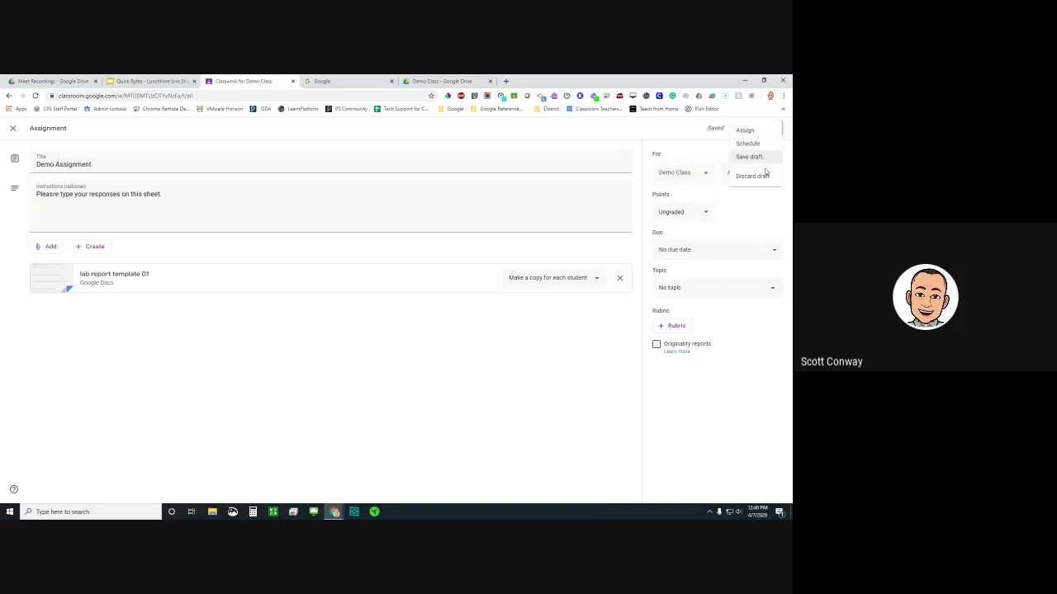
click(744, 133)
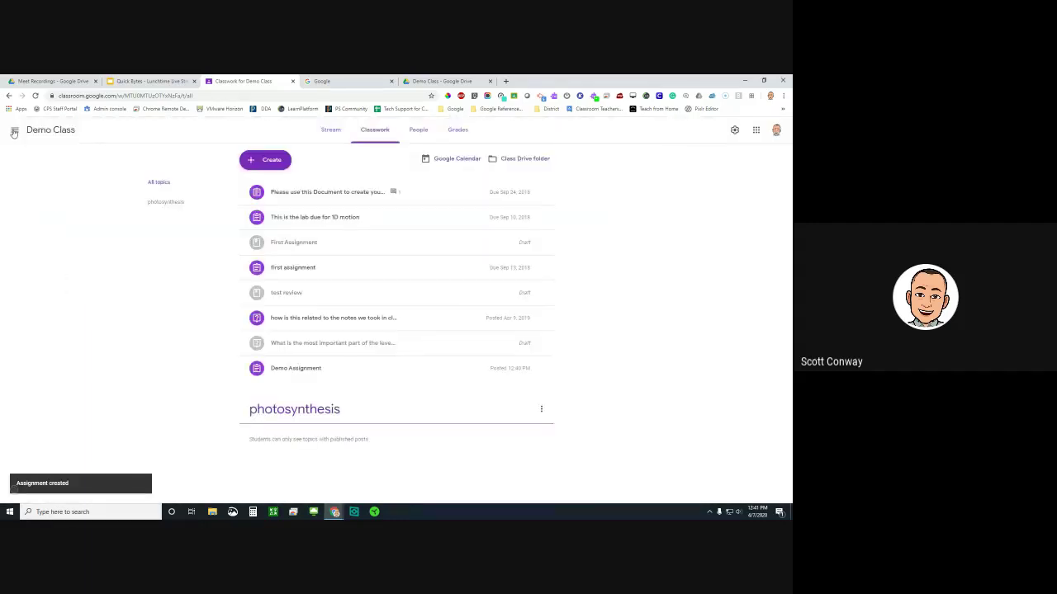
From the class stream, examine the student work page of Demo Assignment twice, returning to the stream each time.
click(330, 132)
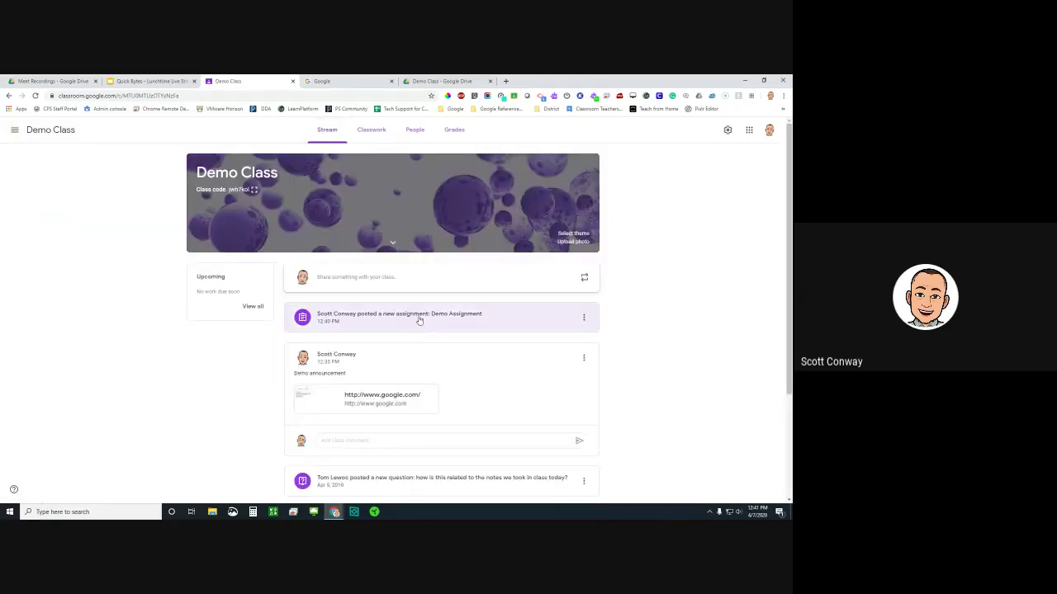
click(388, 321)
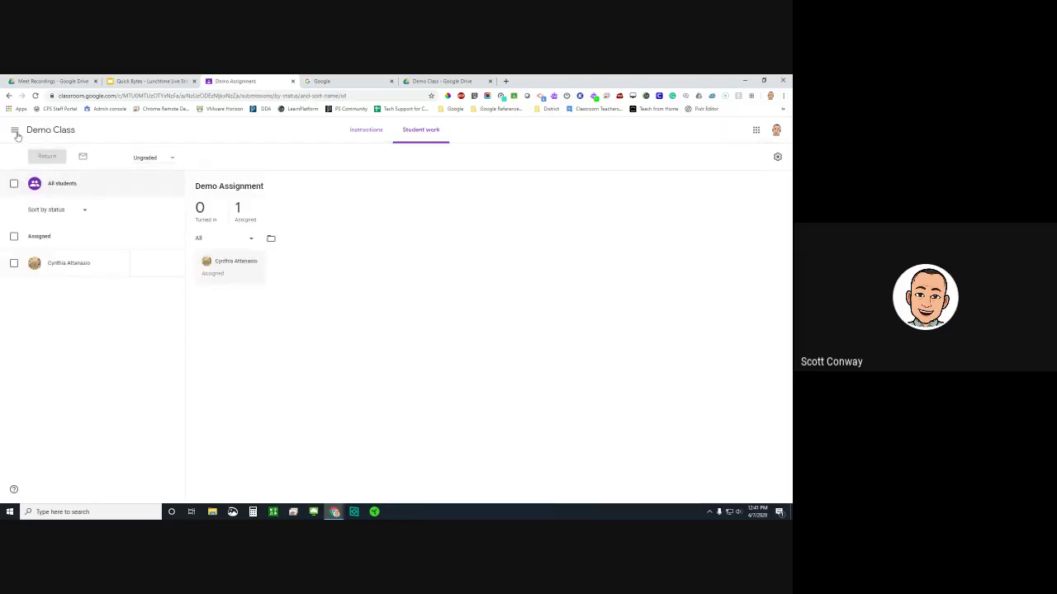
click(43, 134)
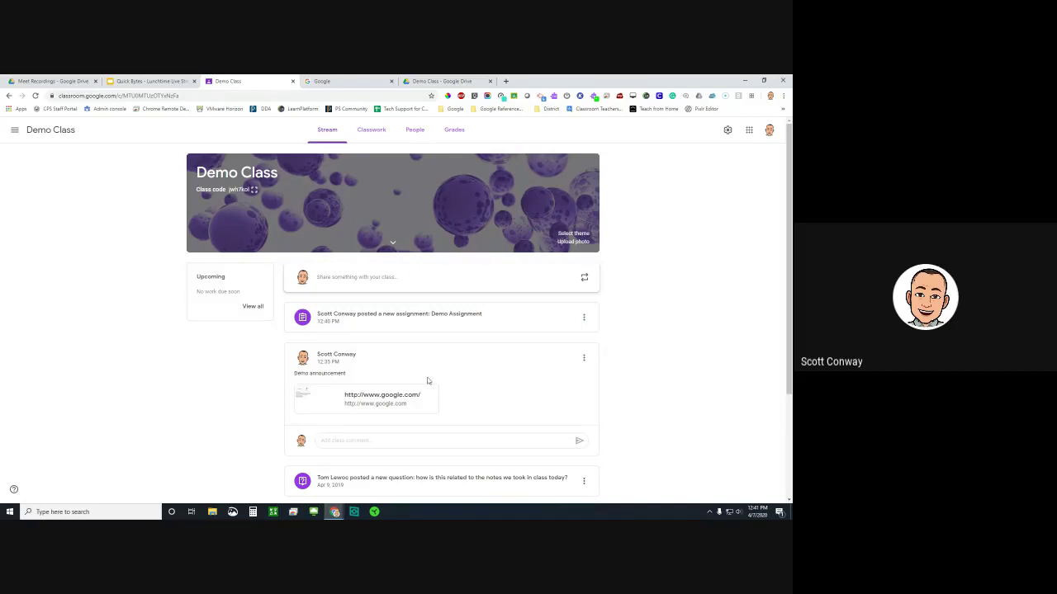
click(385, 325)
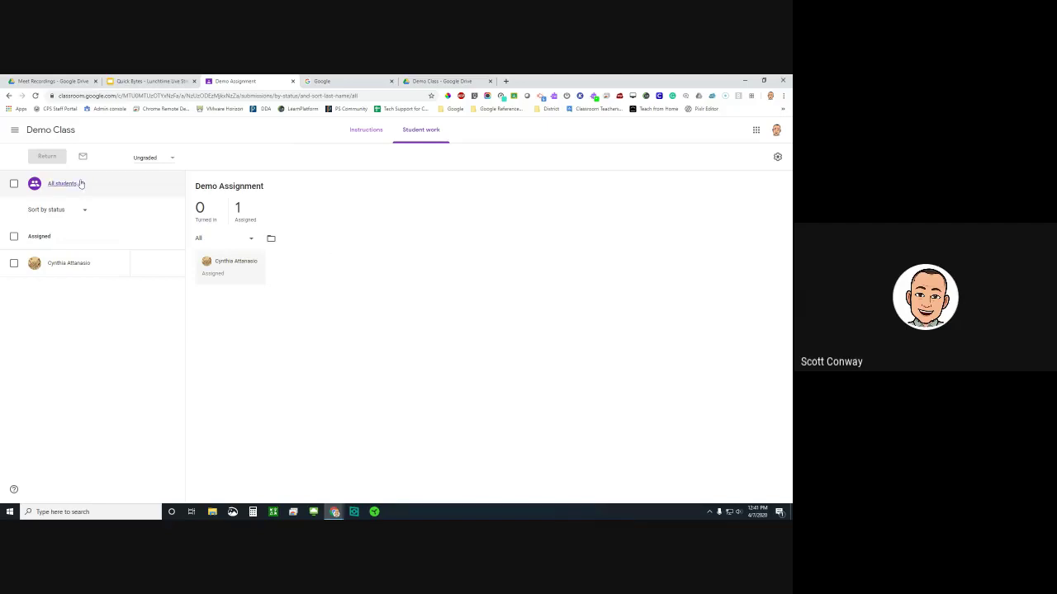
click(50, 130)
Open the older assignment "This is the lab due for 1D motion" from the stream and return to the class.
scroll(366, 360, down, 5)
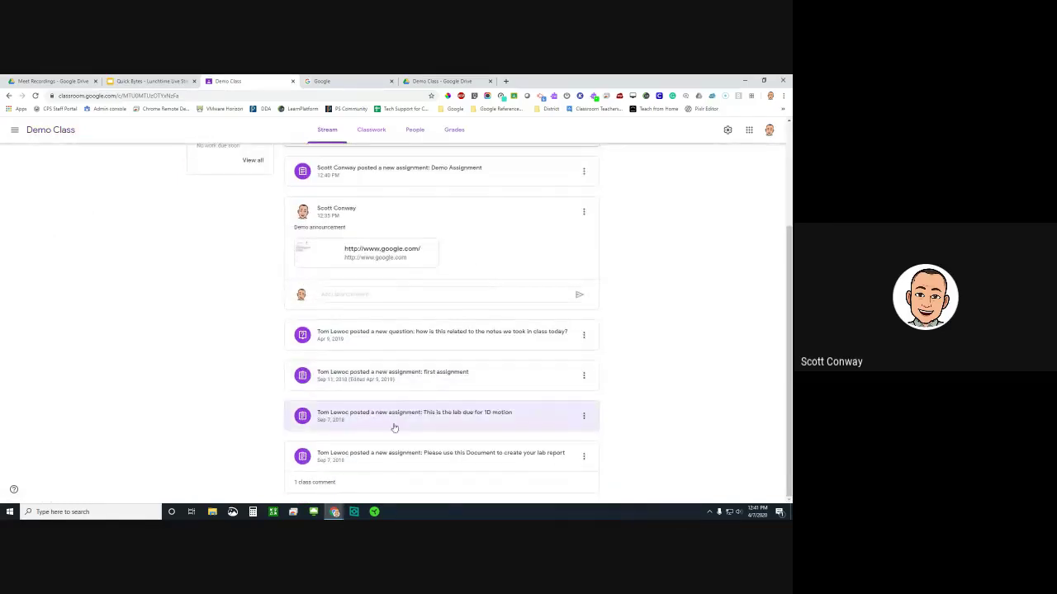
click(393, 426)
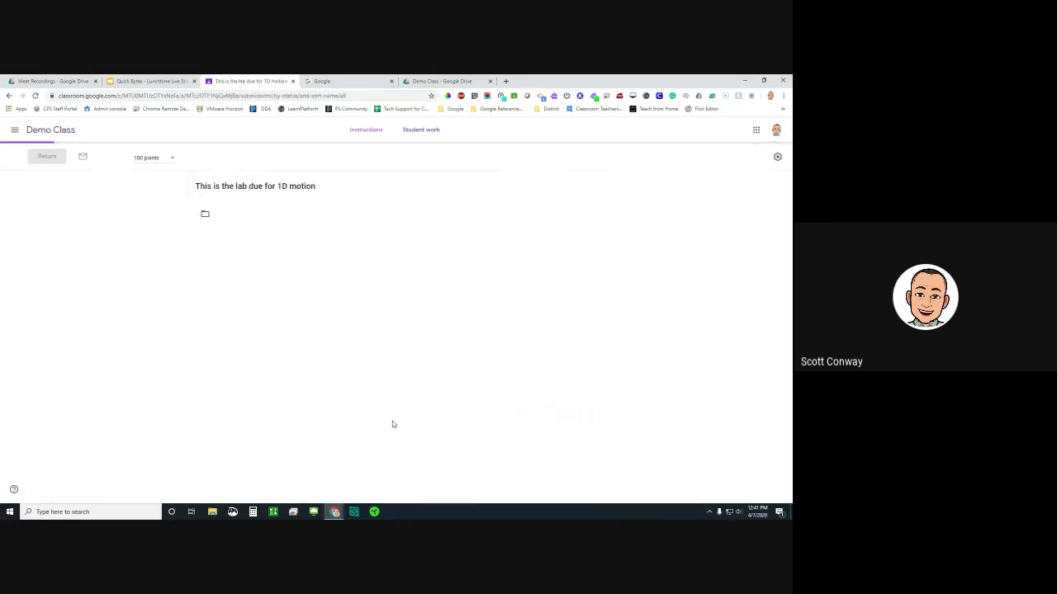
click(34, 134)
View the student's submitted document in "first assignment", and go back to the Demo Class stream.
click(363, 374)
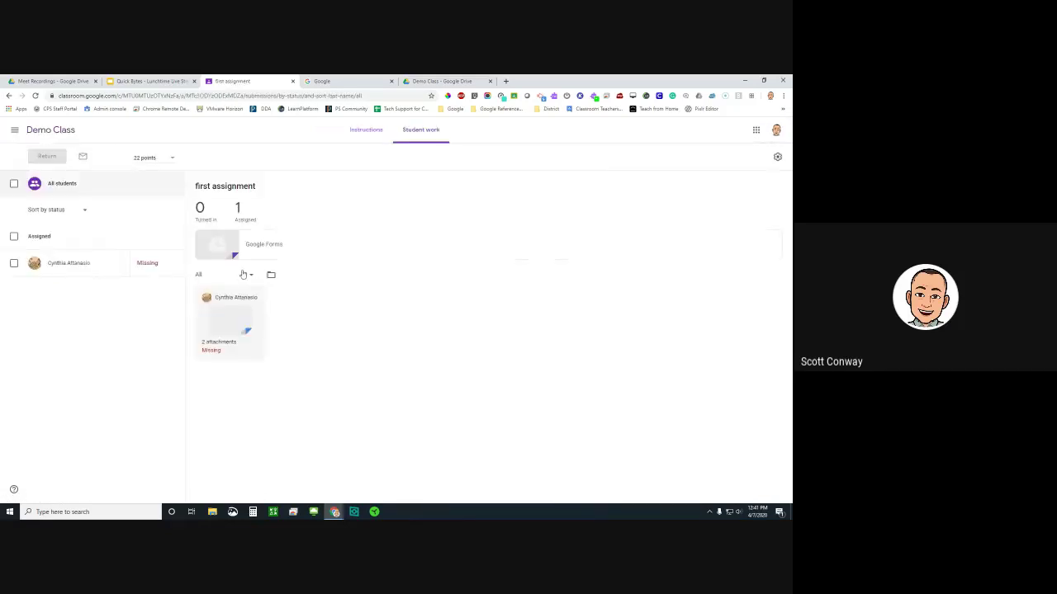
click(227, 322)
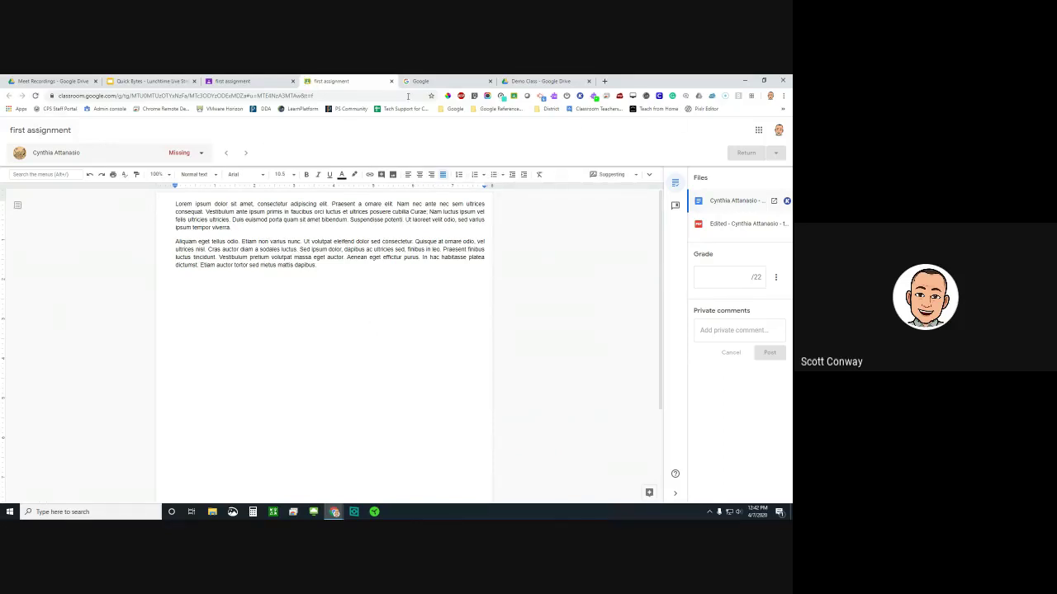
click(265, 83)
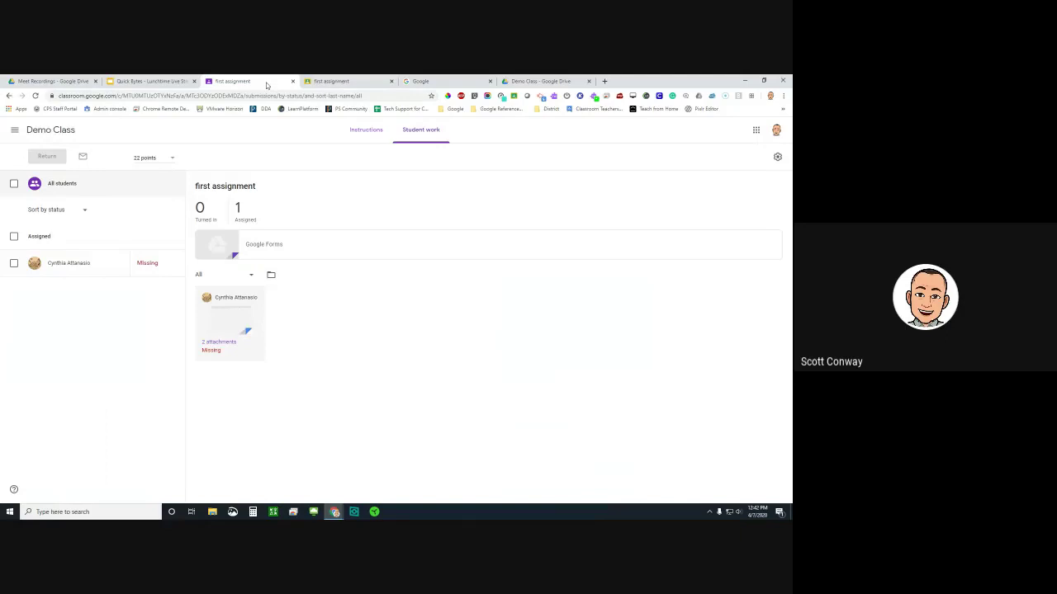
click(50, 130)
scroll(218, 208, up, 2)
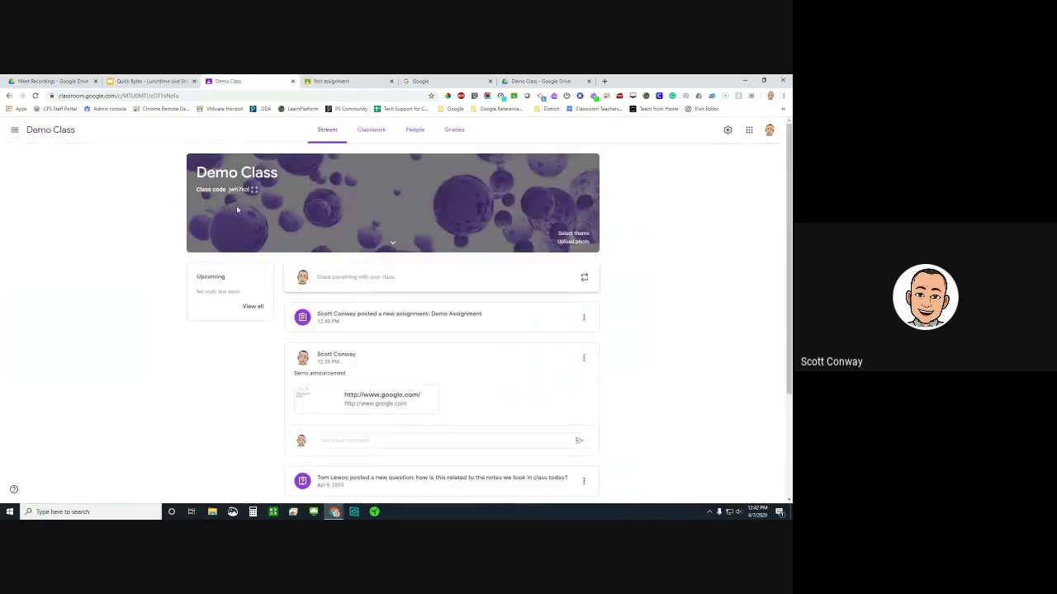